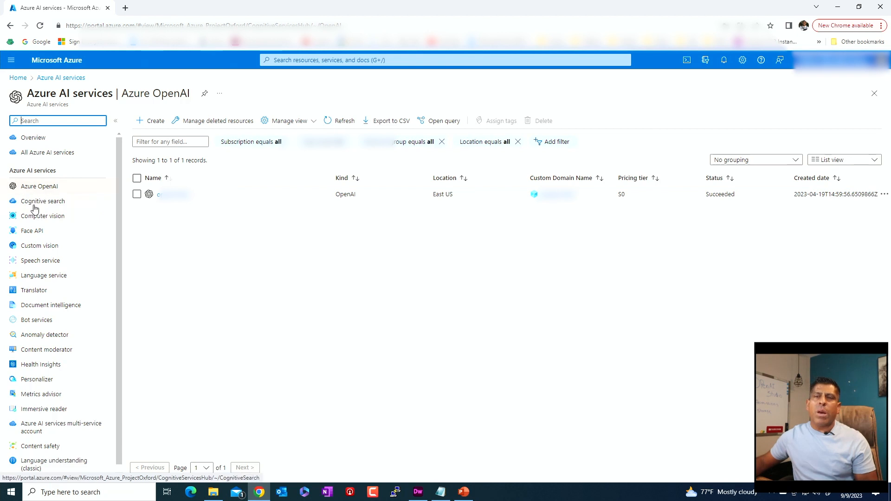
Open the Azure OpenAI resource in East US and bring up its model deployments management page in a separate browser tab
left_click(174, 197)
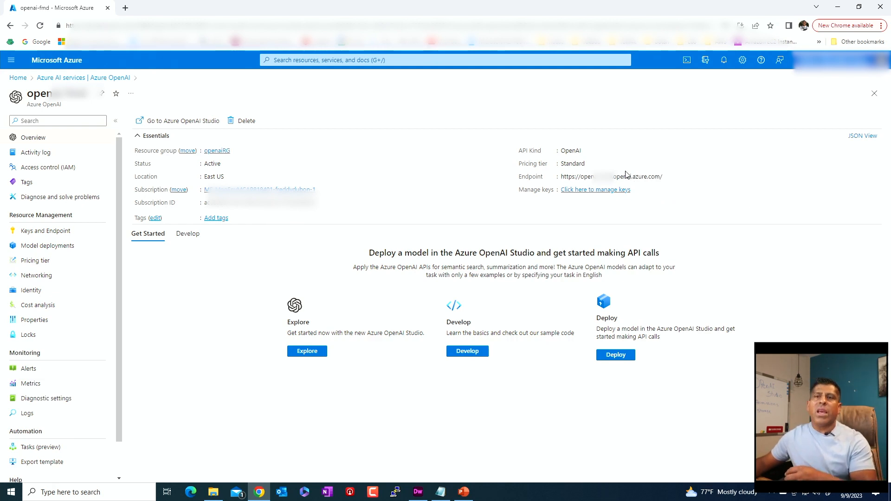
left_click(48, 247)
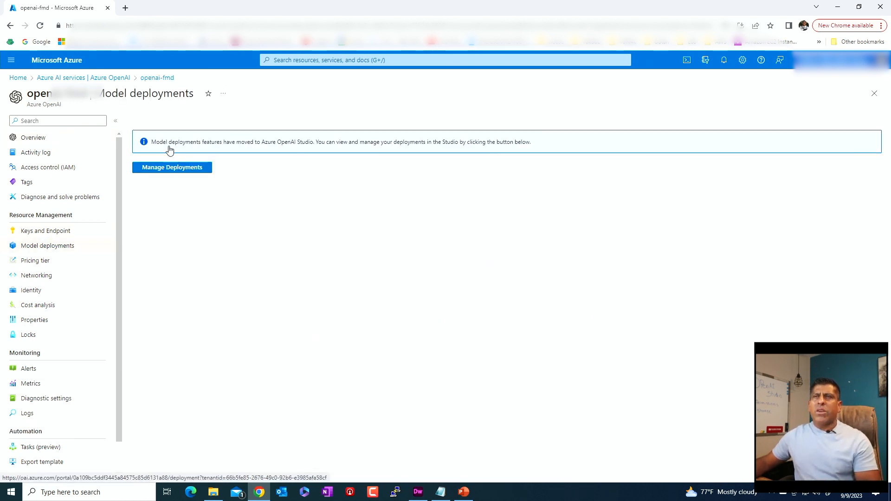
right_click(170, 171)
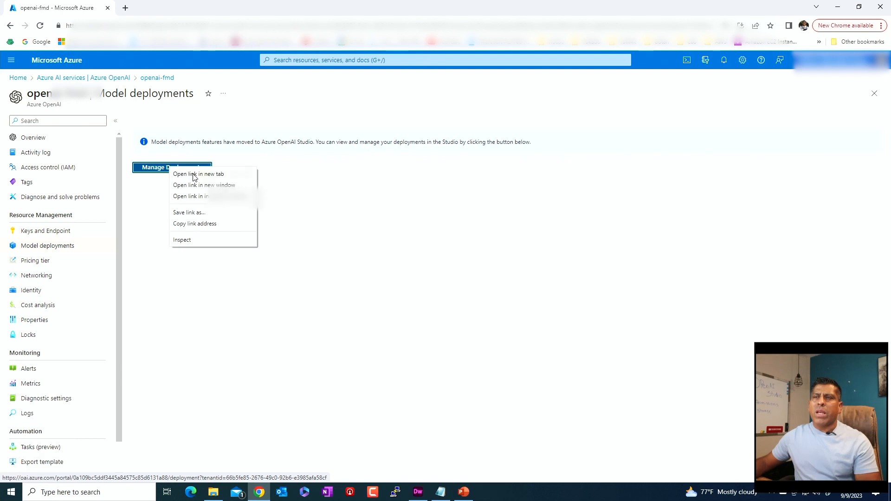
left_click(193, 176)
left_click(166, 13)
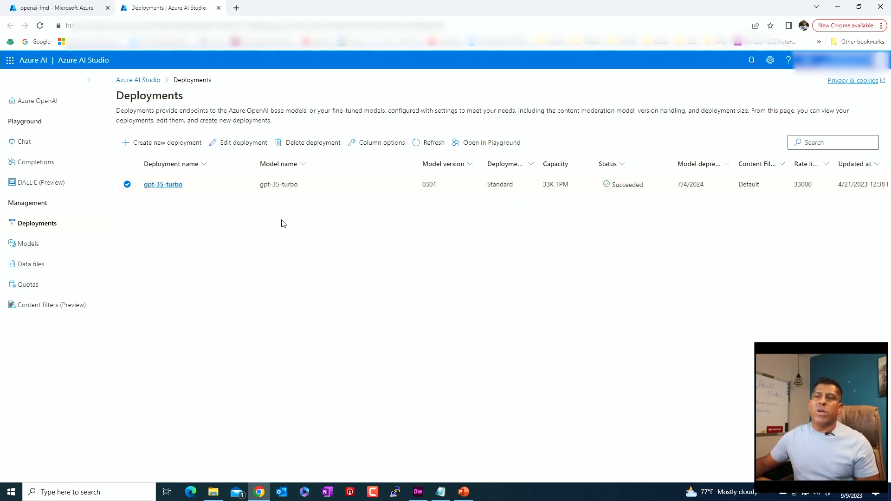
Review the studio's base models and data files, and return to the resource in the Azure portal
left_click(38, 251)
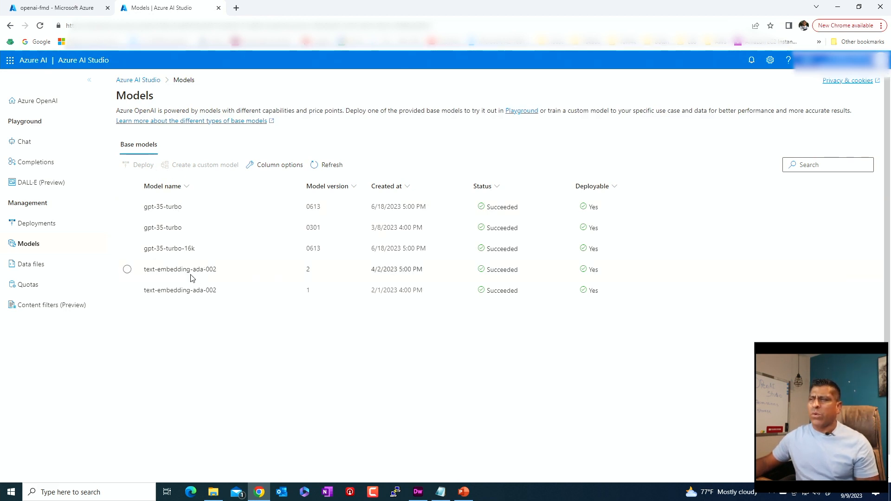
left_click(43, 267)
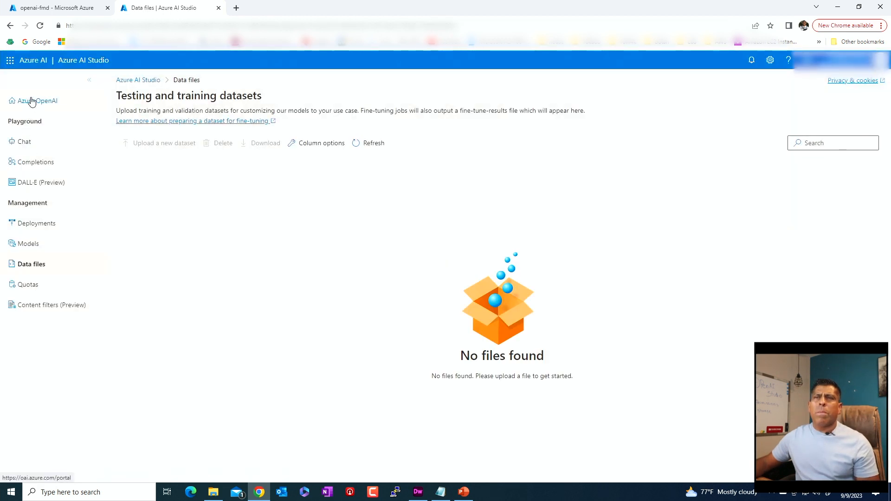
left_click(37, 8)
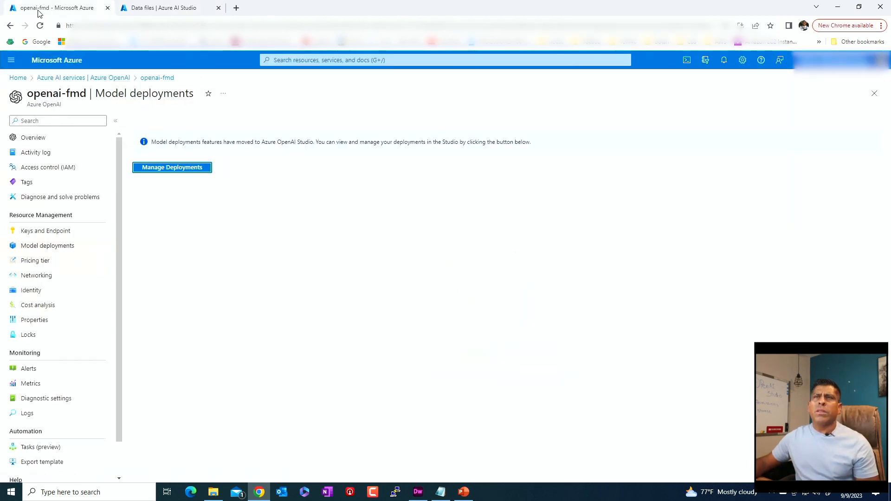
Examine the resource's overview and its networking settings, covering both firewall access and private endpoint connections
left_click(27, 138)
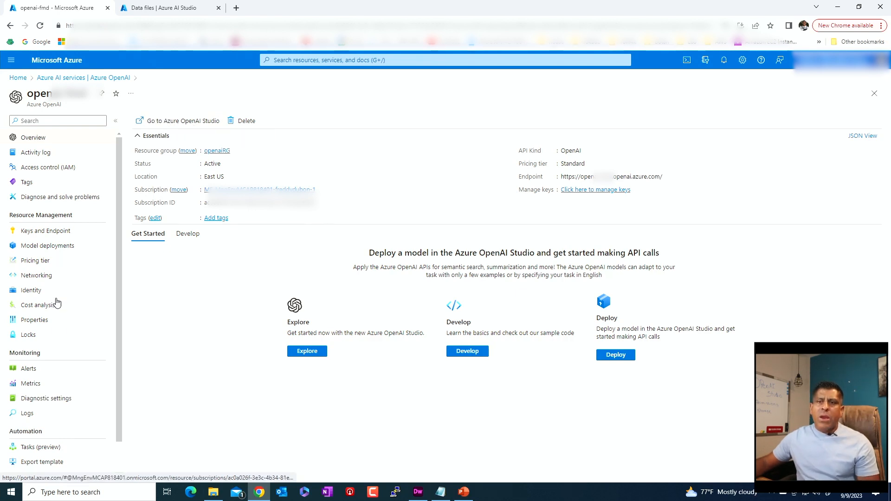
left_click(49, 278)
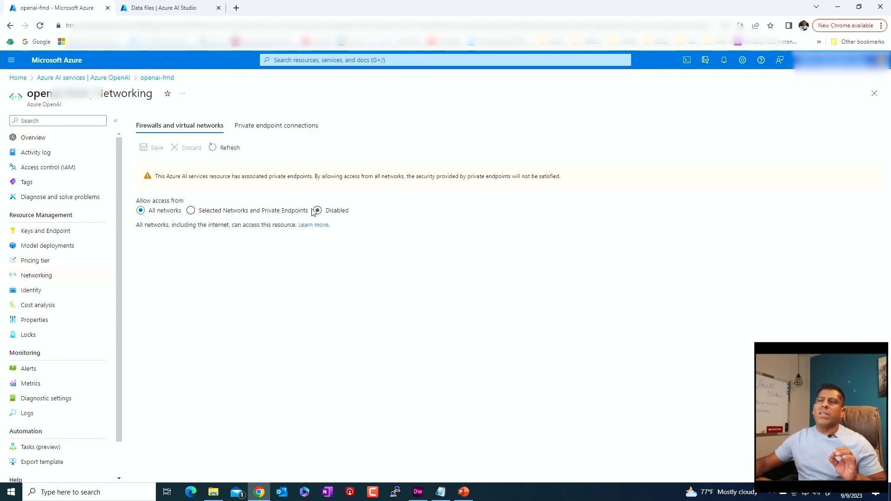
left_click(278, 128)
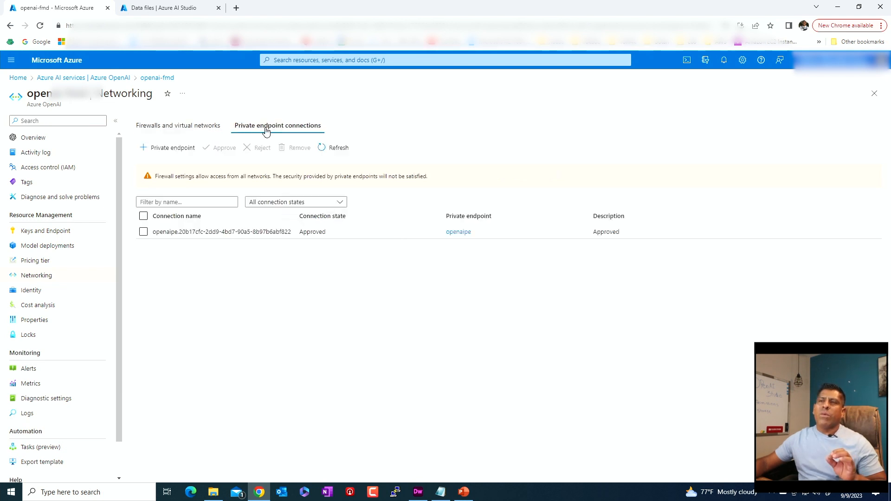
left_click(178, 125)
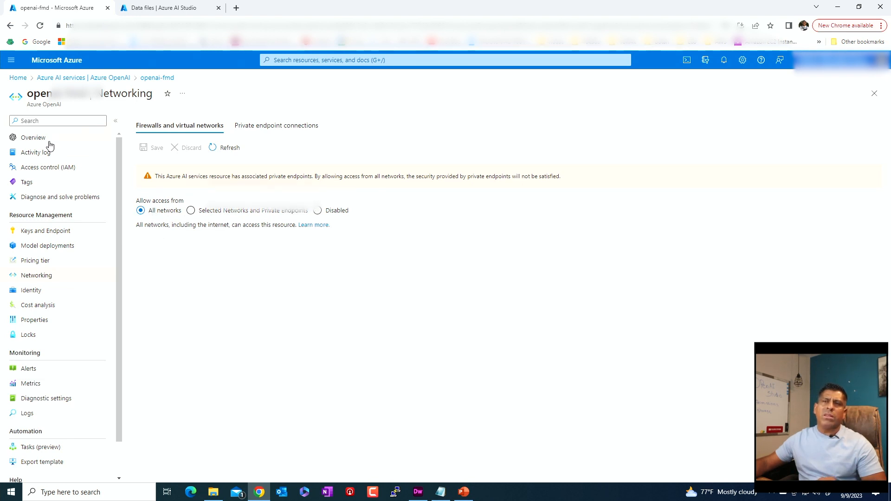
Launch Azure OpenAI Studio from the resource's overview in a new browser tab and dismiss the quota notice
left_click(48, 139)
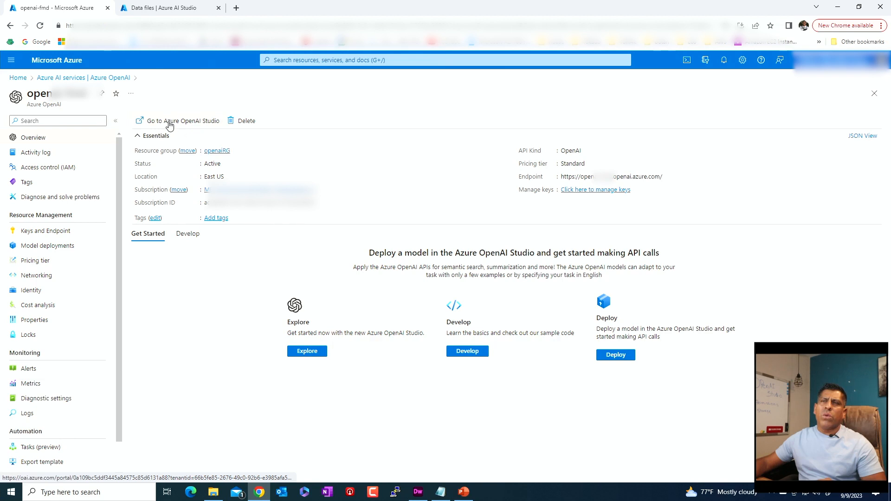
right_click(169, 122)
left_click(197, 129)
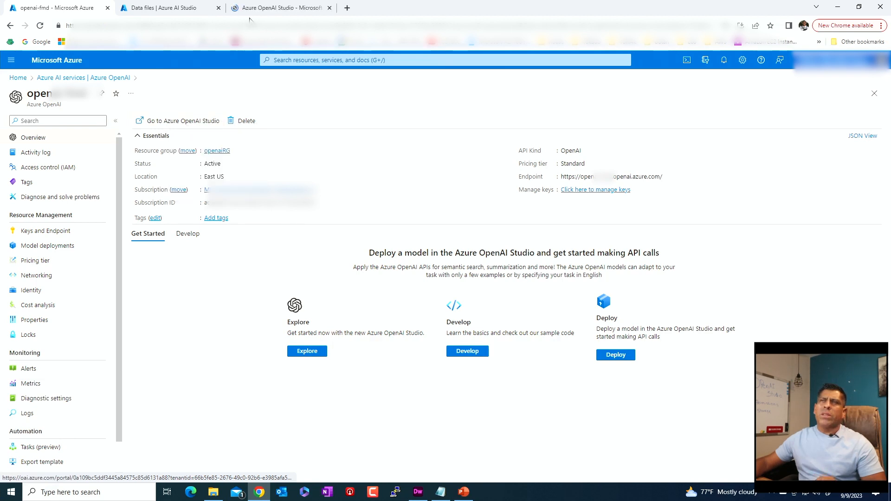
left_click(262, 11)
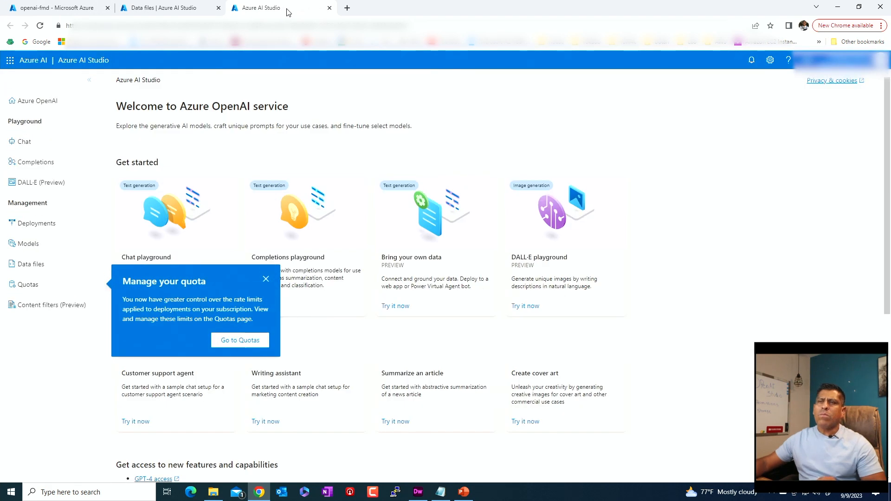
left_click(266, 279)
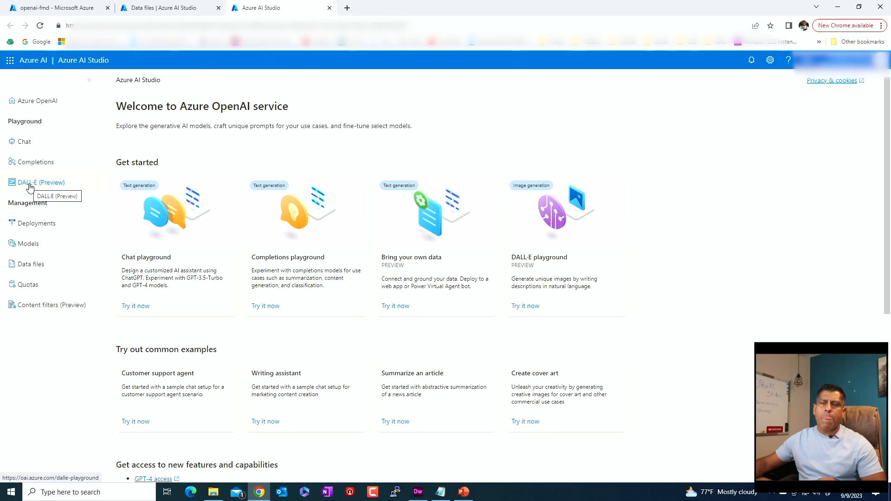
Examine the deployments and base models in the studio at an enlarged page size
left_click(33, 225)
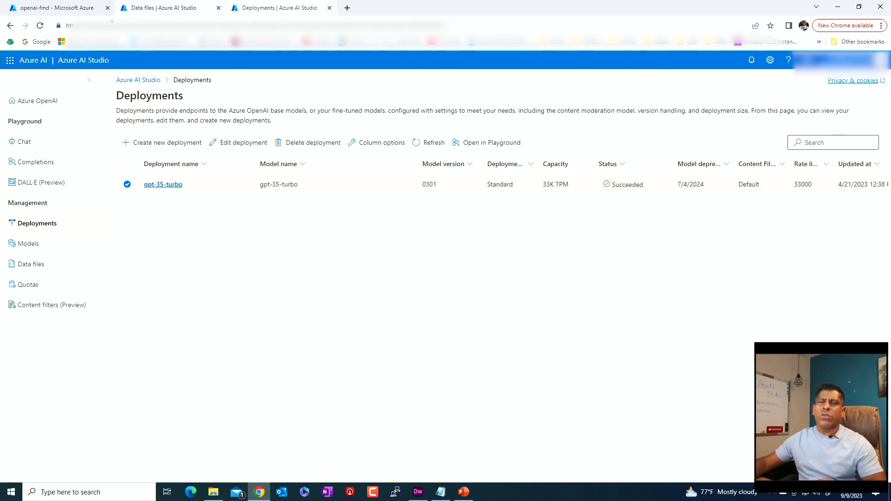
left_click(41, 245)
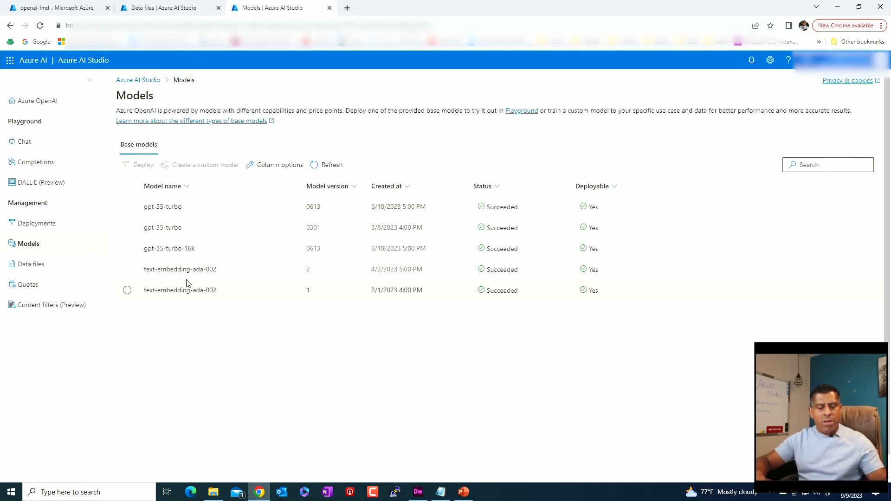
key("ctrl+plus")
key("ctrl+plus")
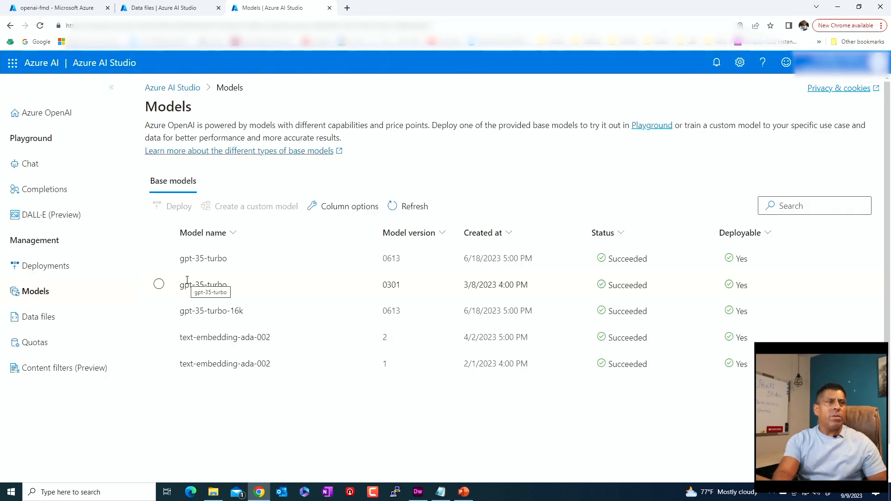
key("ctrl+plus")
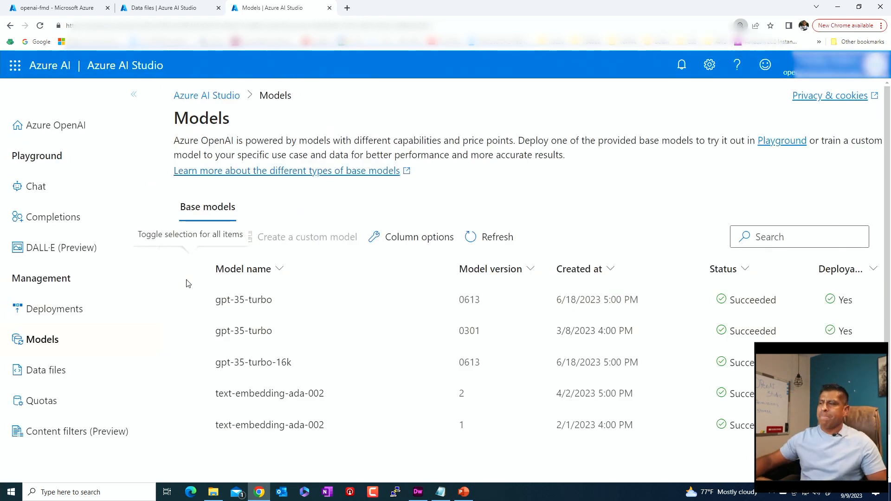
left_click(80, 309)
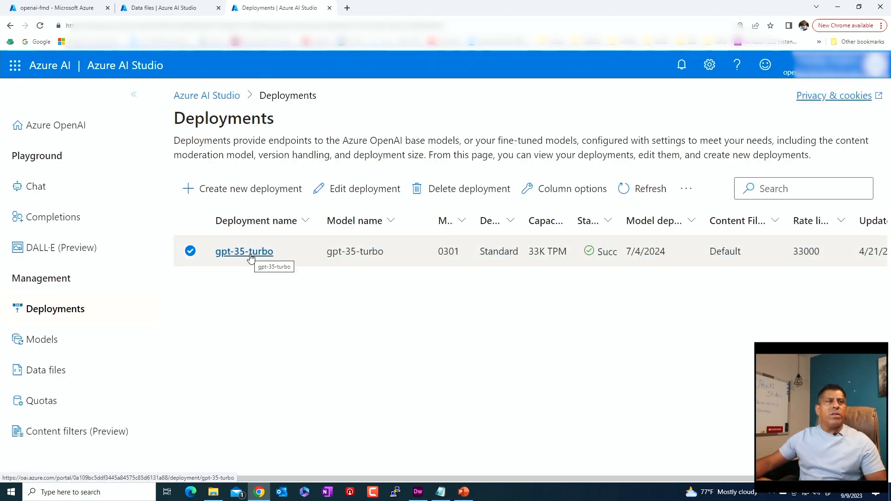
Open the Chat playground, dismiss the assistant tip and choose the gpt-35-turbo deployment
left_click(44, 188)
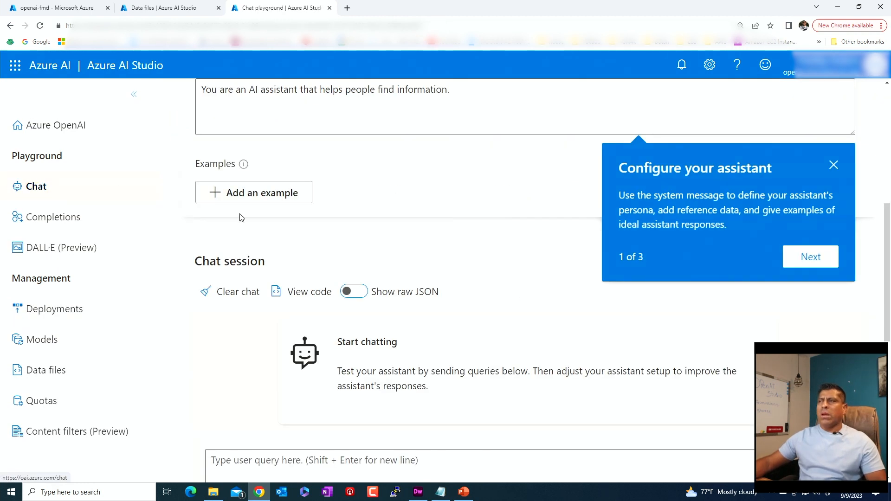
left_click(834, 166)
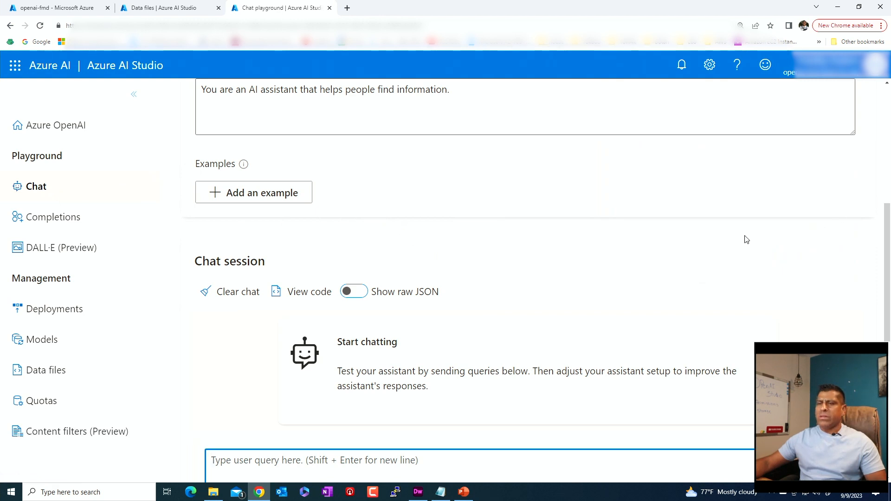
key("ctrl+minus")
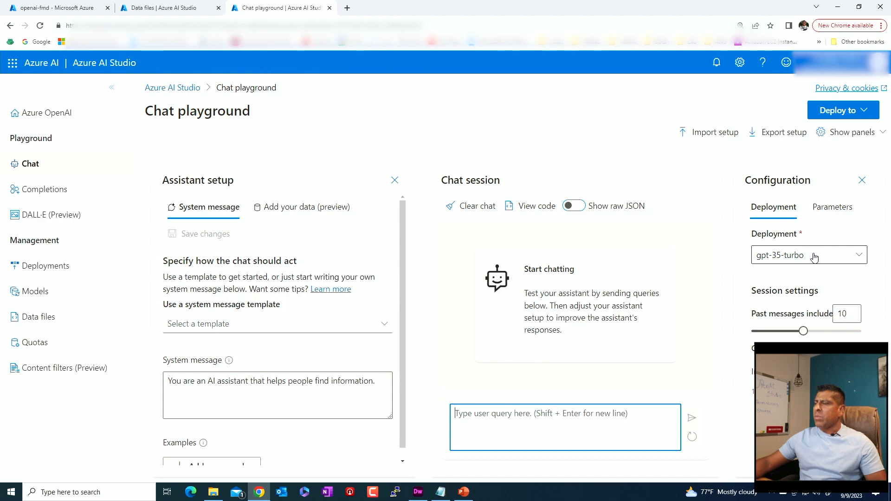
left_click(857, 257)
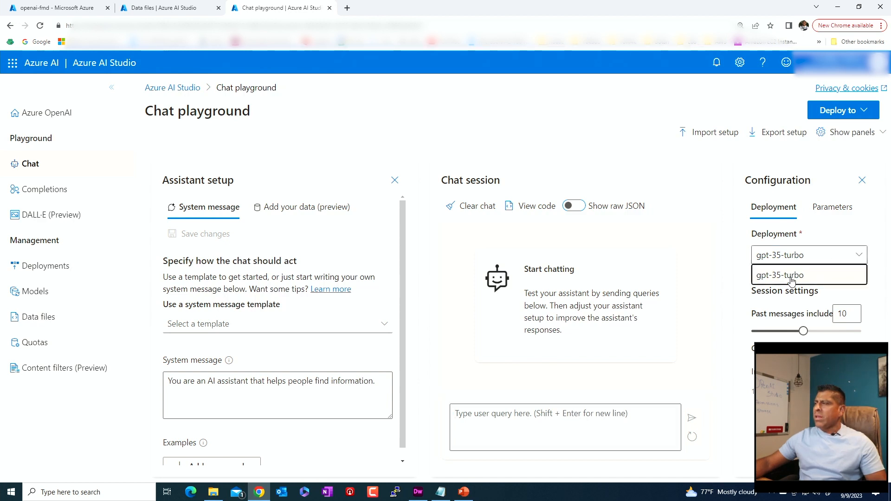
left_click(792, 276)
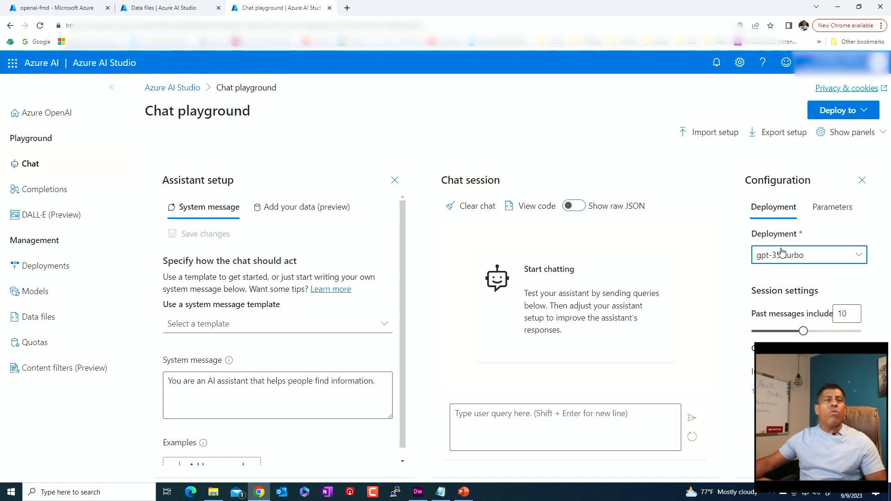
Review the playground's response parameters and the deployment's session settings
left_click(835, 213)
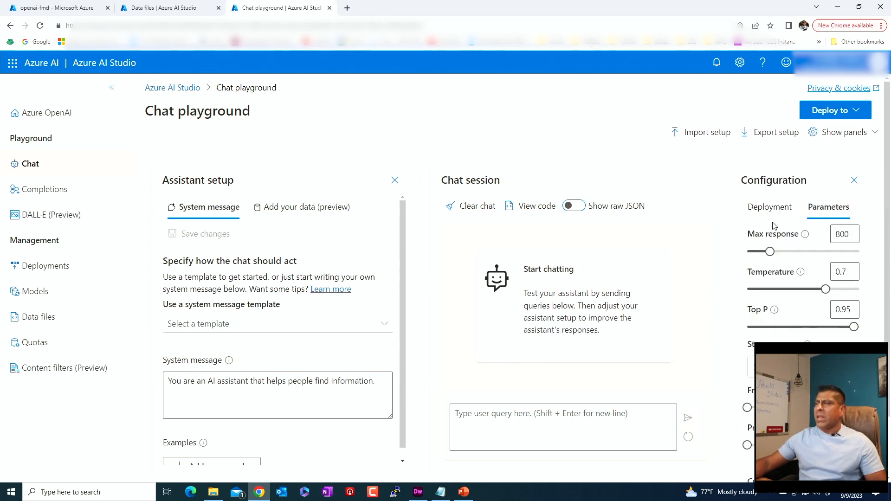
scroll(822, 246, "down", 2)
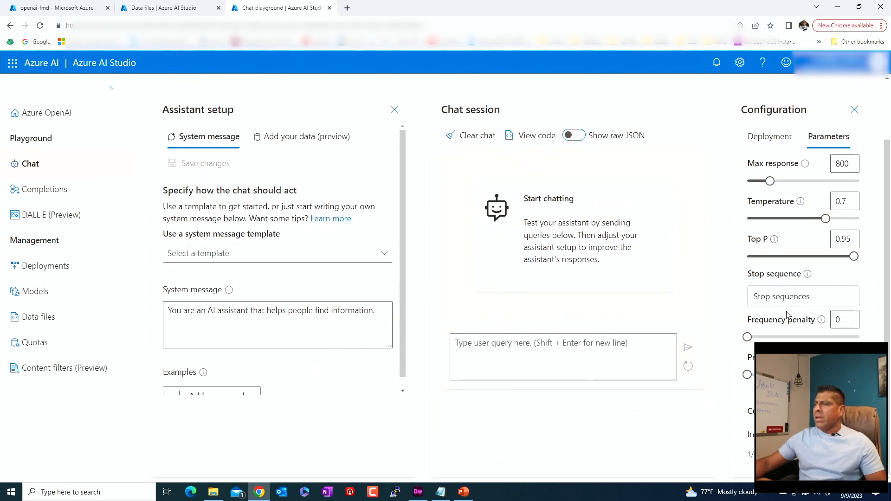
scroll(786, 338, "up", 2)
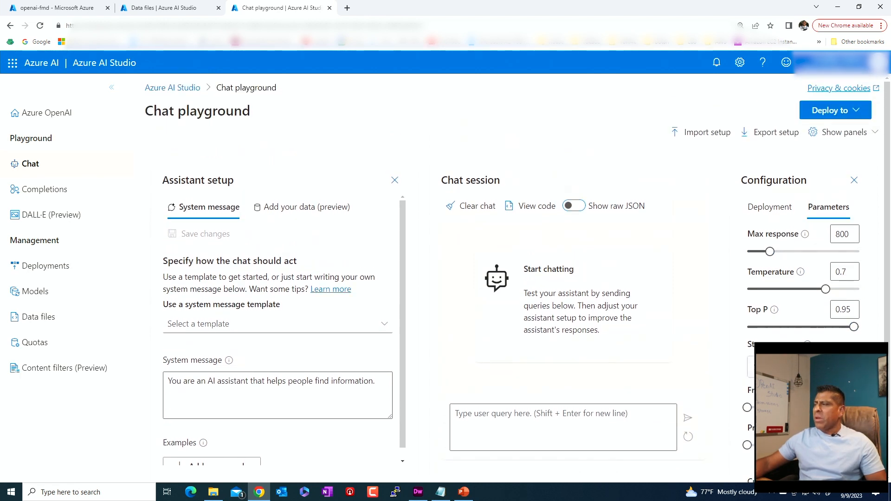
left_click(788, 211)
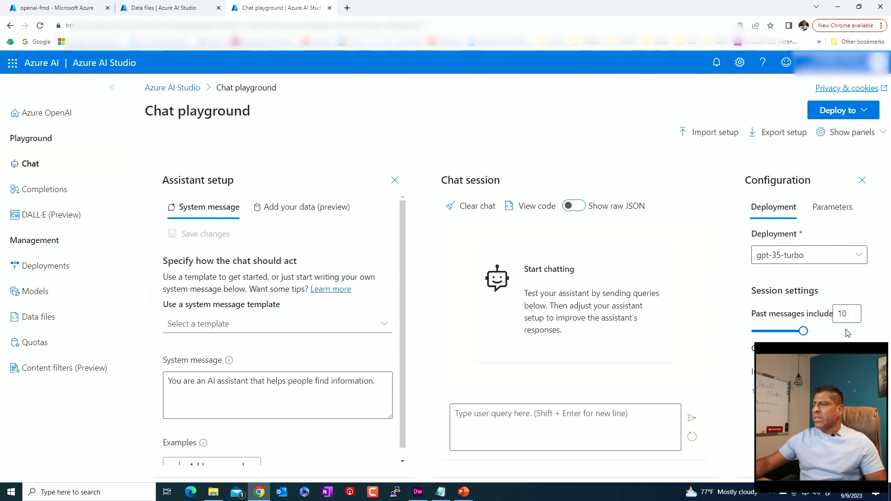
mouse_move(803, 377)
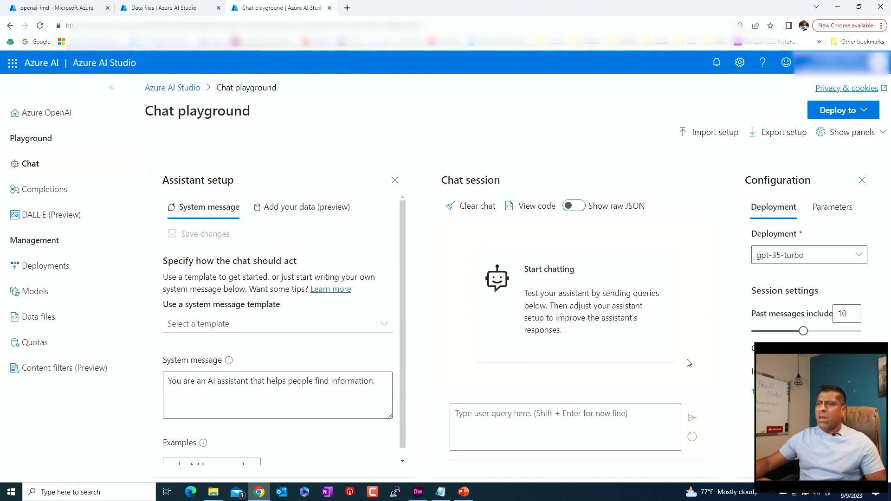
Send the query "who is elon musk?" in the chat session
left_click(493, 414)
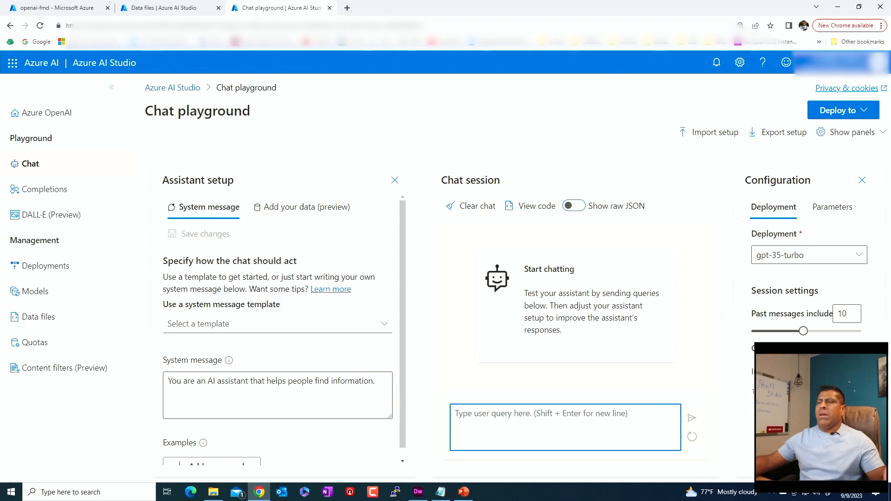
type("who is elon musk?")
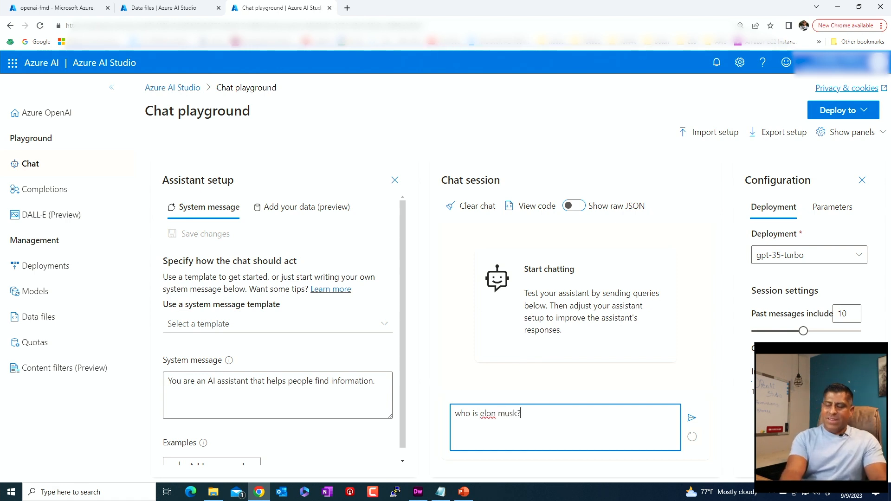
key("Return")
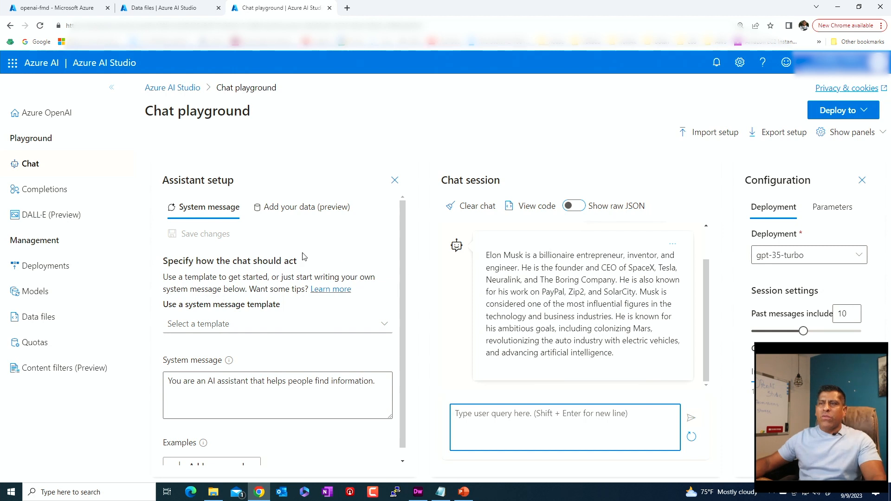
Check the assistant setup's option for adding own data, and return to the system message settings
left_click(299, 215)
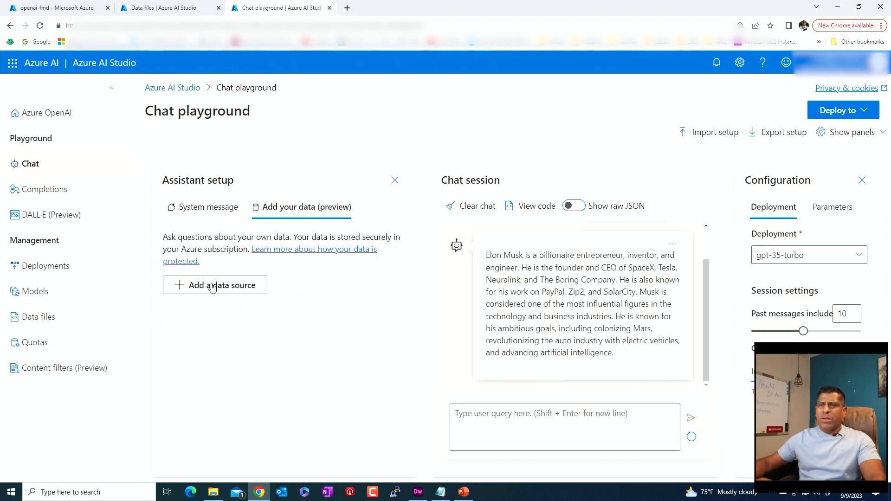
left_click(512, 411)
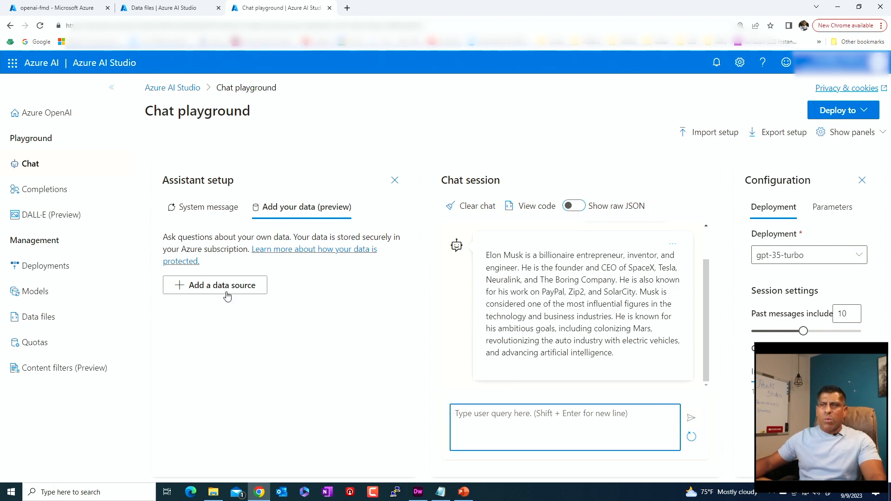
left_click(225, 207)
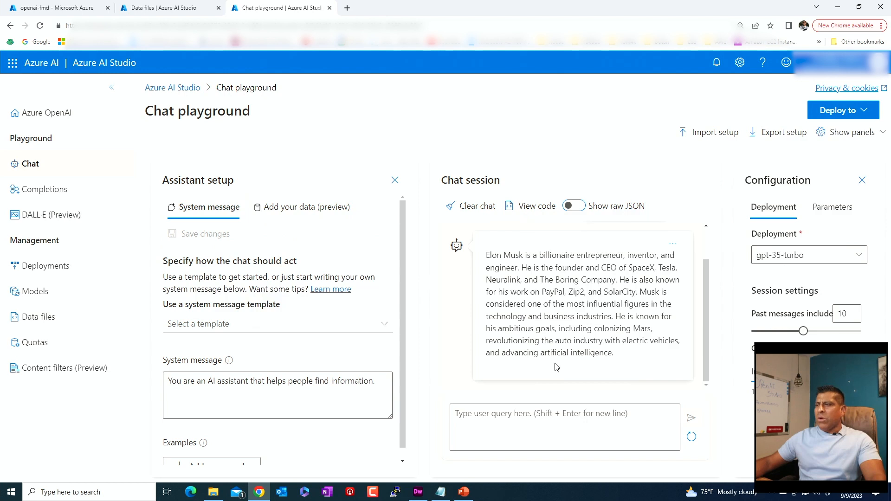
Send the query "who is churchill?" in the chat session
left_click(532, 419)
type("who is churchu")
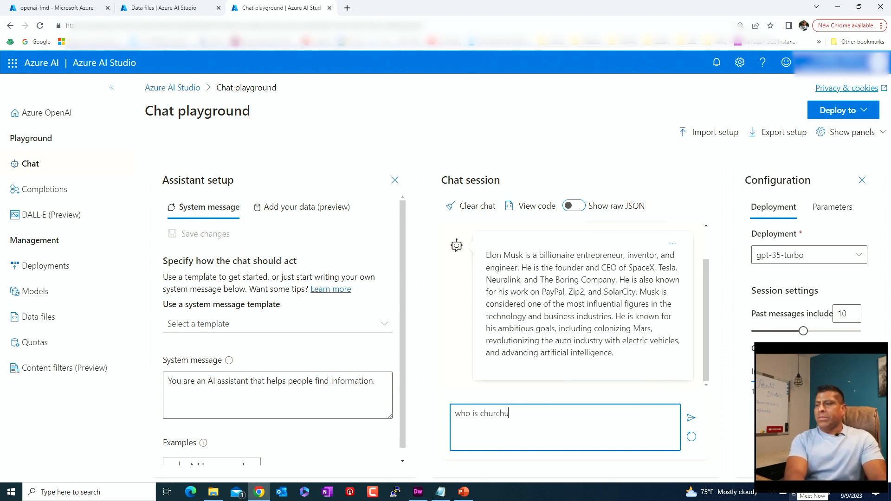
key("BackSpace")
type("i")
type("ll?")
key("Return")
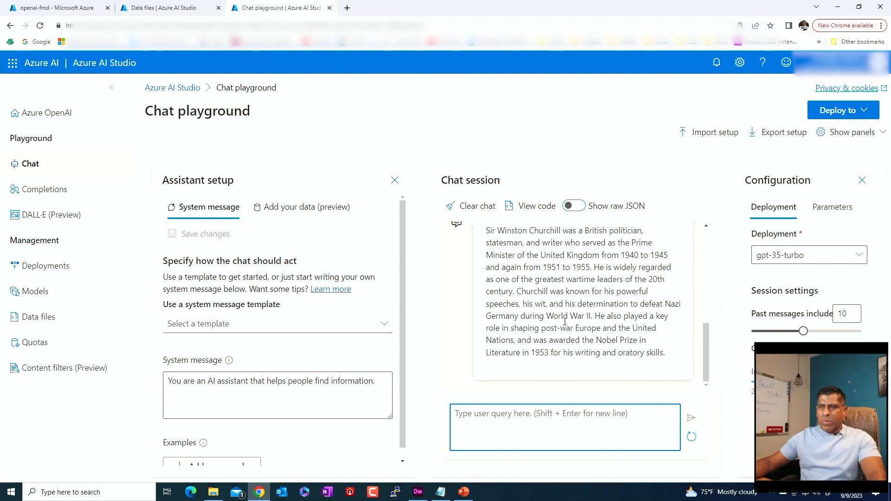
Start adding a data source with Azure Blob Storage at an enlarged page size and examine the Blob storage resources offered
scroll(269, 288, "down", 1)
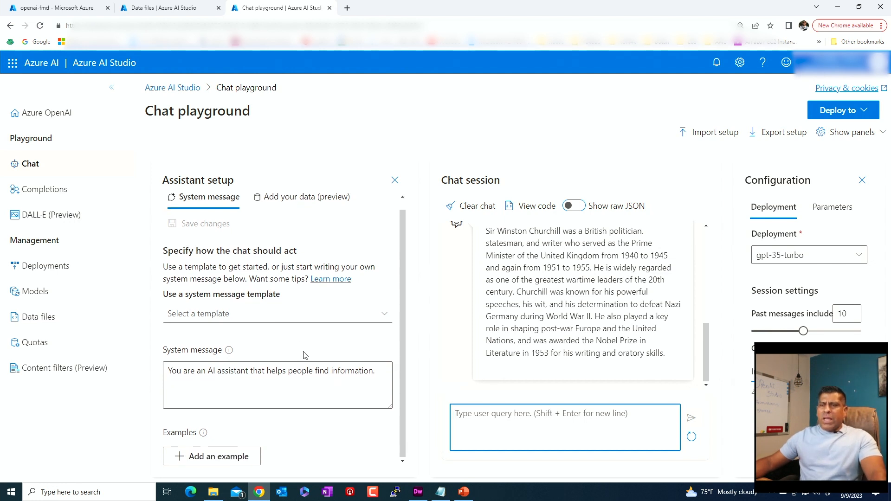
scroll(246, 364, "up", 1)
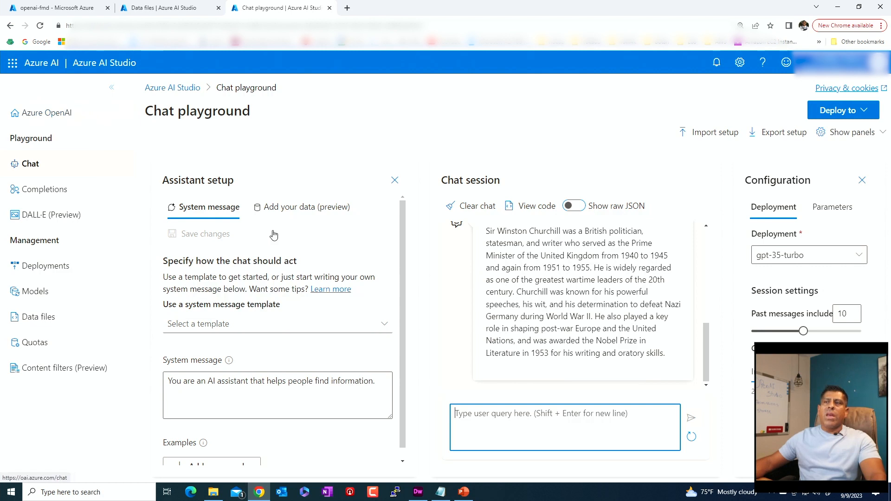
left_click(291, 210)
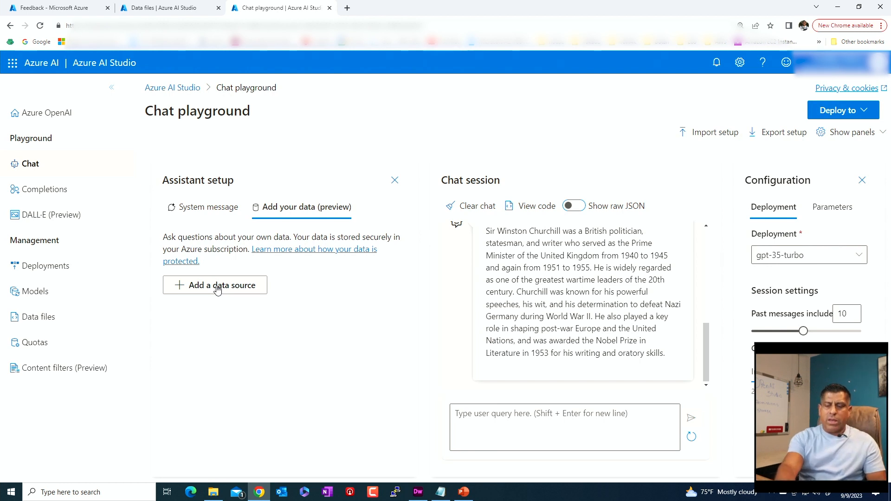
key("ctrl+plus")
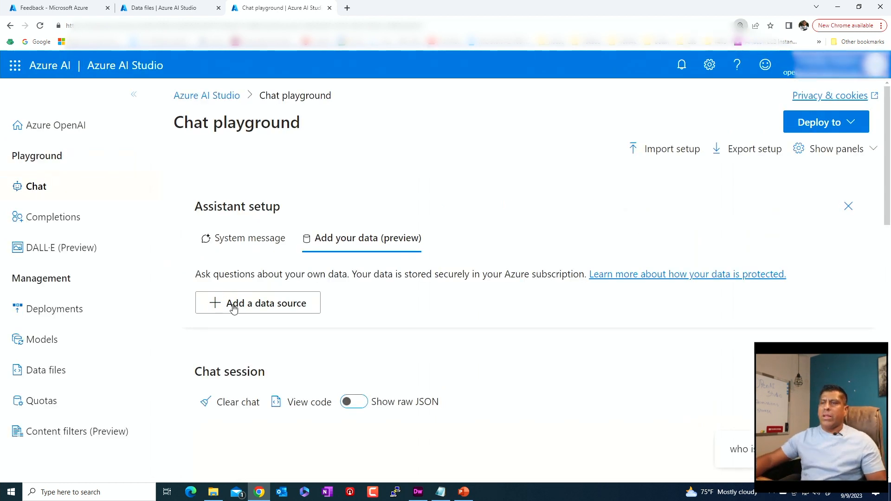
left_click(233, 304)
left_click(359, 239)
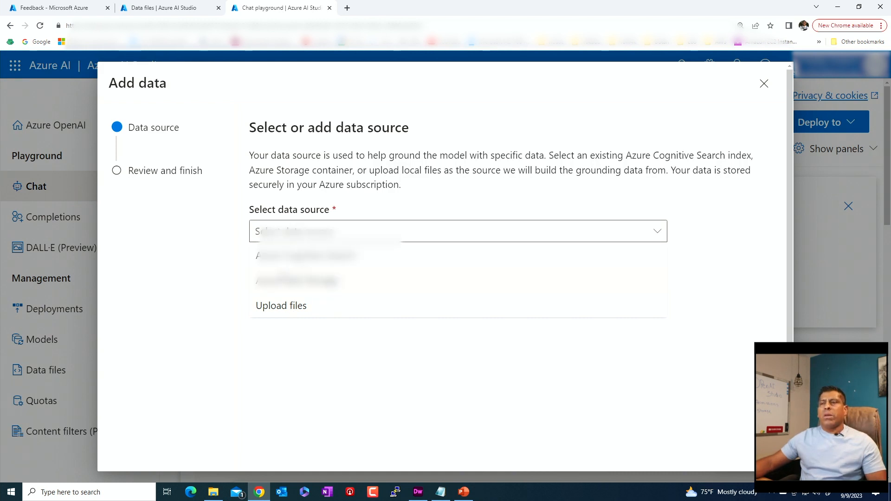
left_click(332, 282)
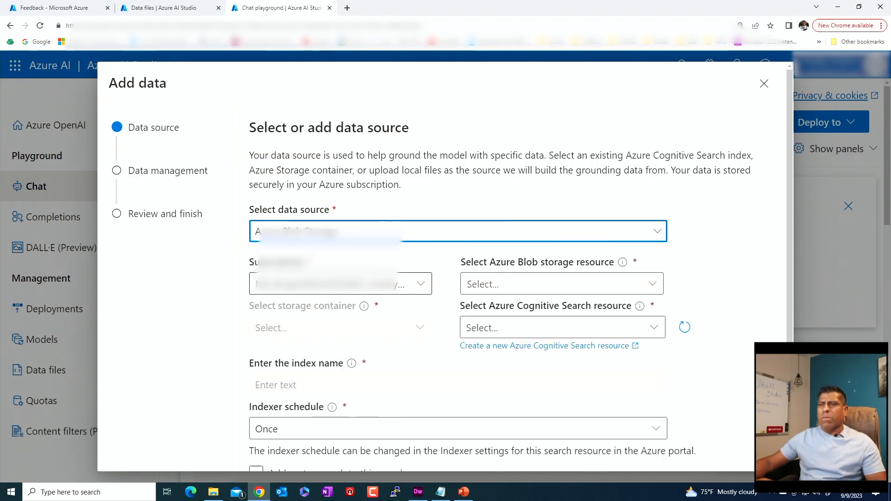
scroll(302, 284, "down", 2)
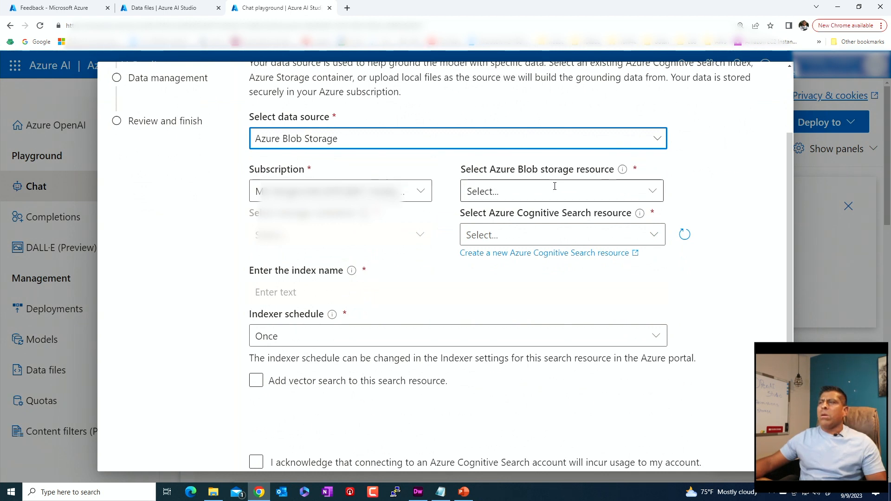
left_click(648, 191)
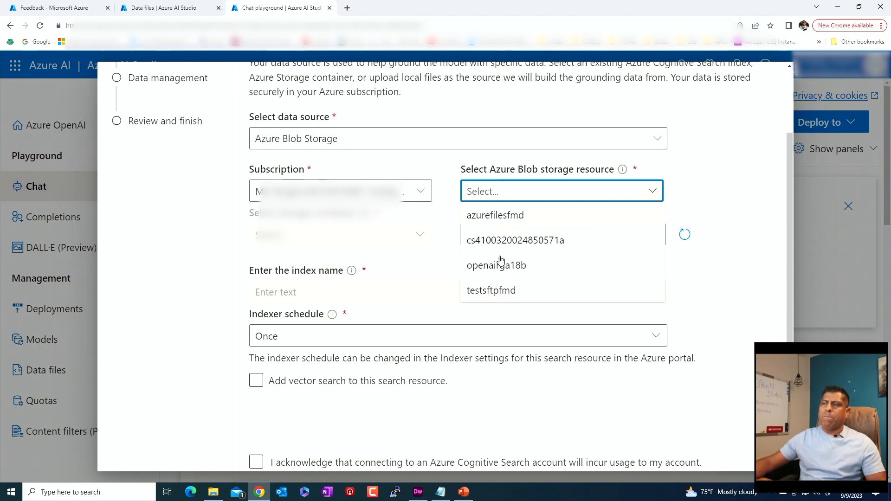
left_click(723, 208)
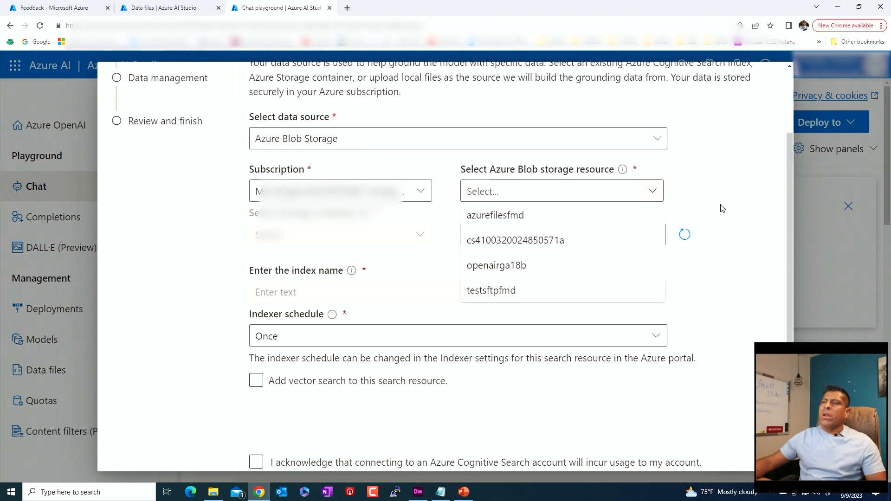
scroll(722, 208, "up", 2)
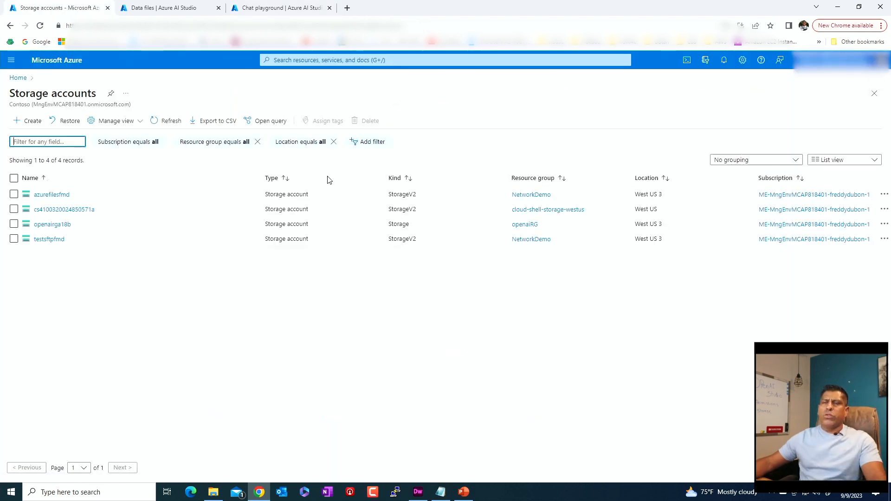
In the Azure portal, create the openaitestfmd storage account and add a container named openaifiles to it
left_click(33, 123)
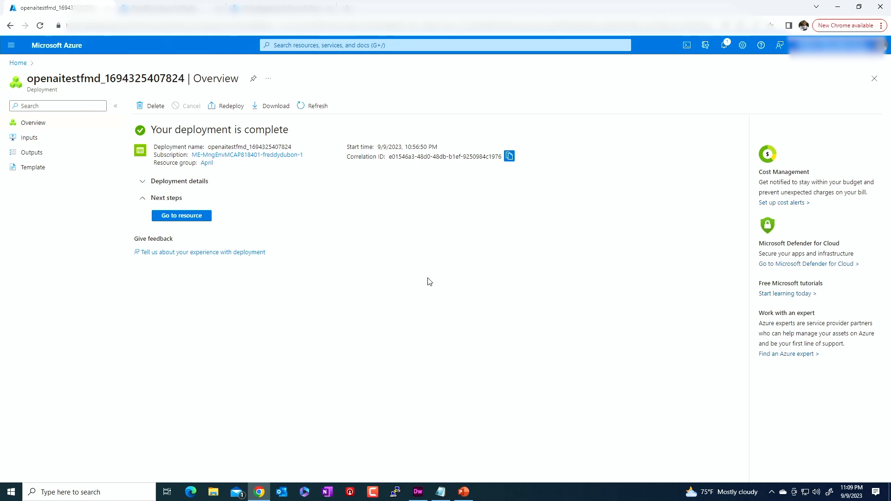
left_click(201, 218)
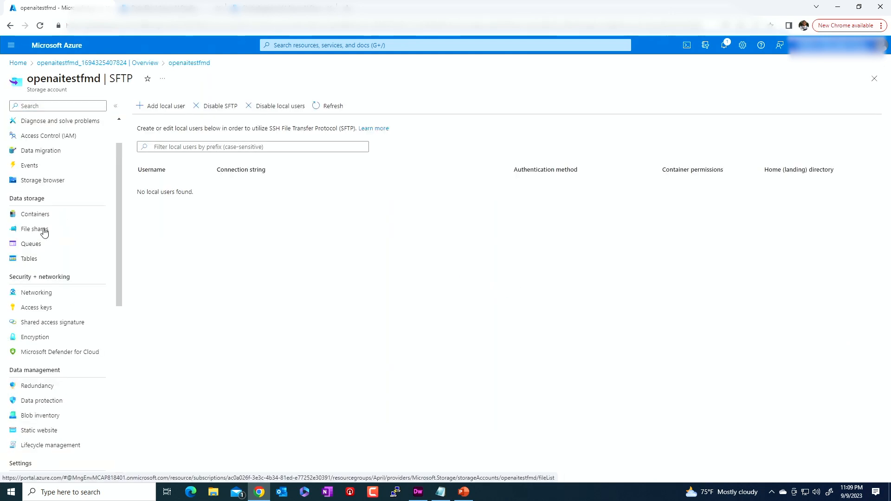
left_click(44, 215)
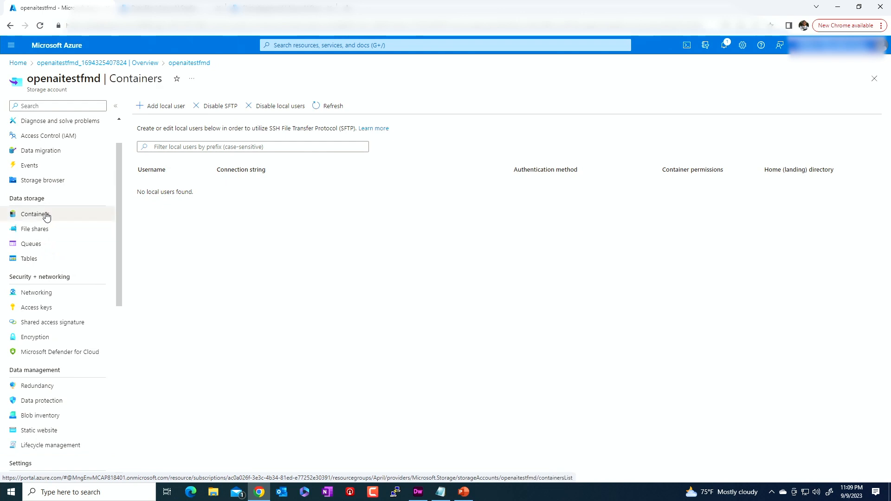
left_click(155, 106)
type("open")
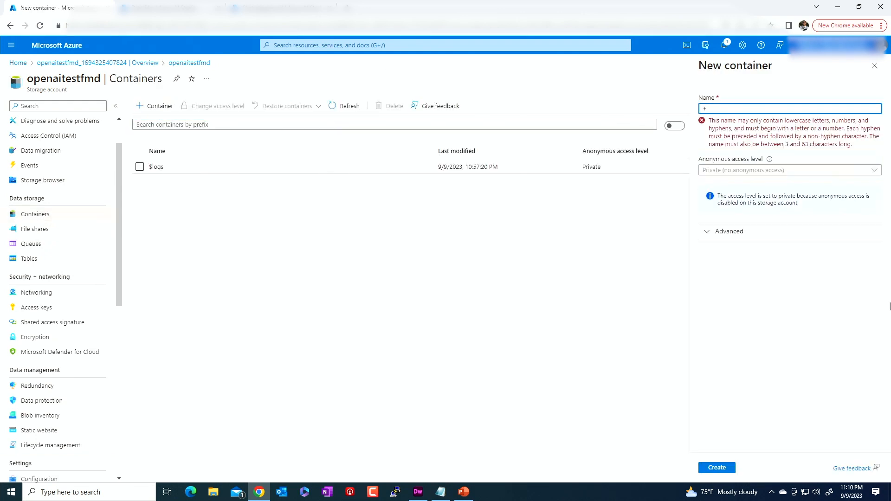
type("aifiles")
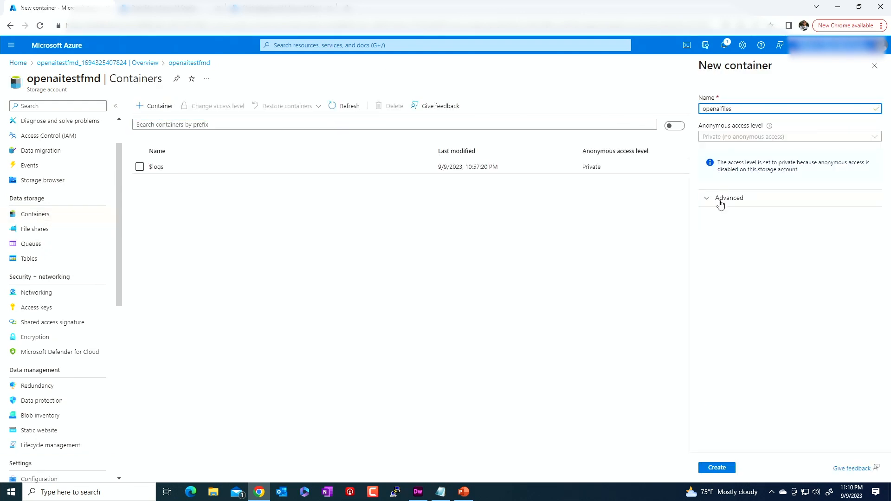
left_click(717, 467)
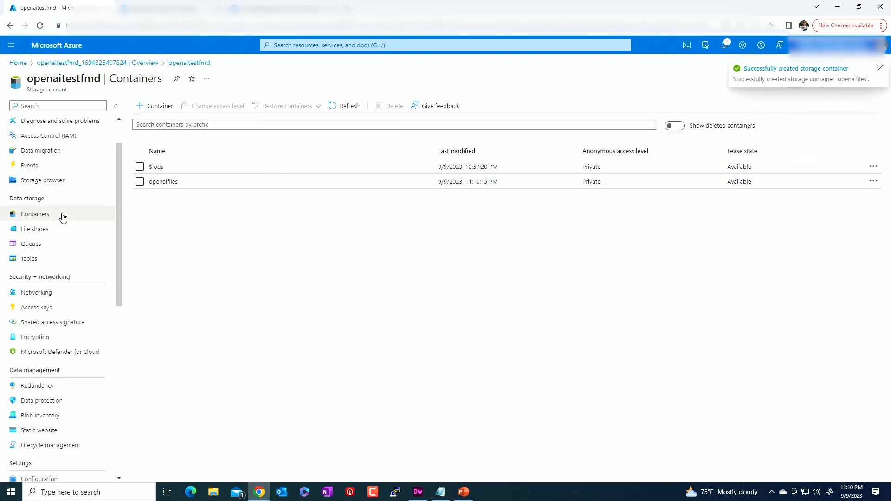
Start adding an SFTP local user to the storage account, entering the username and enabling SSH Password authentication
scroll(57, 303, "down", 3)
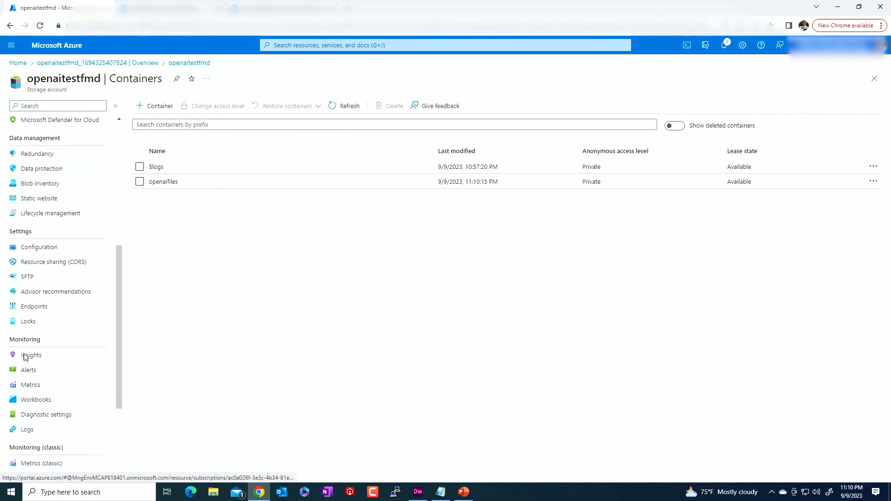
left_click(27, 276)
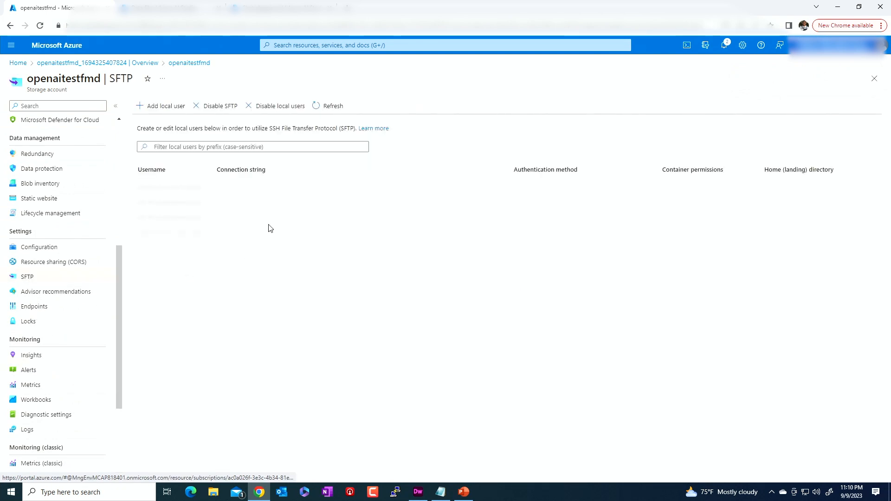
left_click(162, 112)
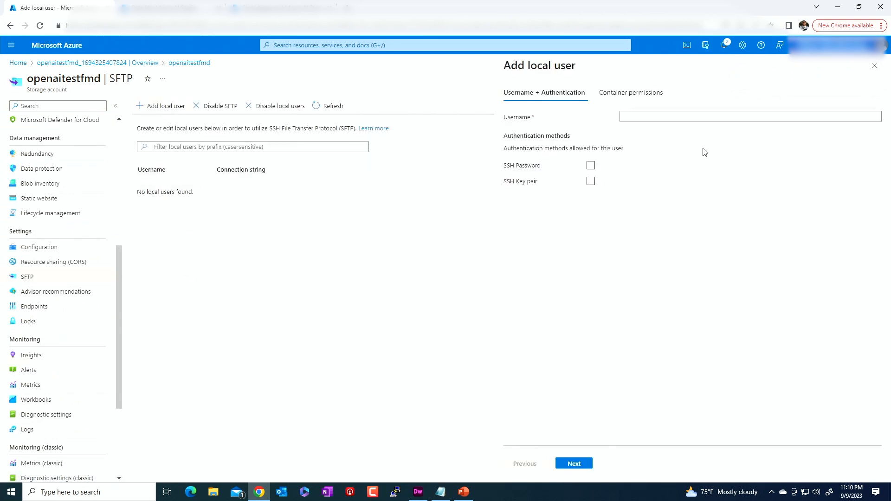
type("ftpuser")
key("Tab")
left_click(591, 166)
left_click(577, 462)
Give the local user all permissions on the openaifiles container, set the home directory to /, and add the user
left_click(632, 141)
left_click(629, 153)
left_click(577, 202)
left_click(637, 190)
left_click(631, 204)
left_click(588, 257)
left_click(628, 220)
type("/")
left_click(577, 466)
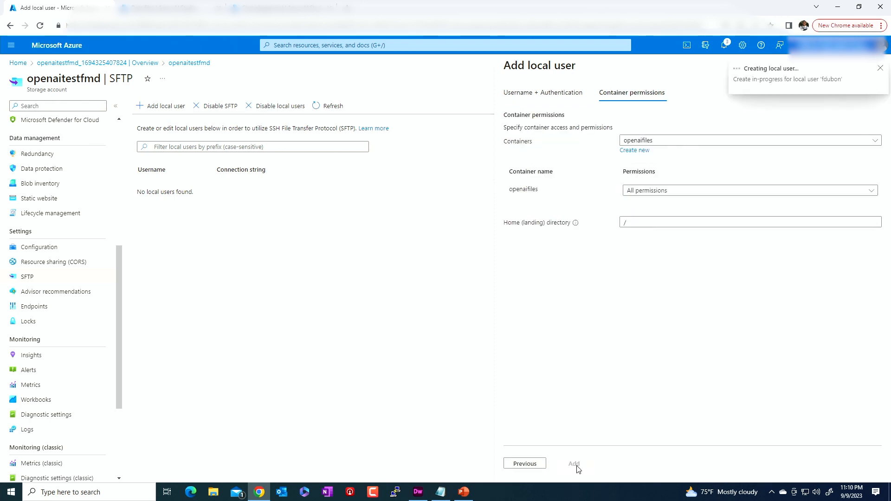
Finish the local user's creation and copy its SFTP connection string
left_click(592, 309)
left_click(608, 251)
left_click(497, 191)
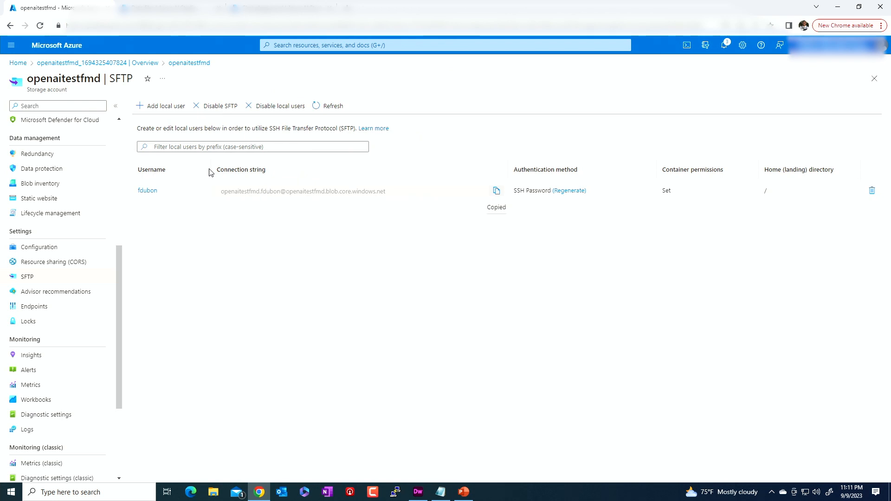
Check the storage account's configuration and open the openaifiles container
left_click(39, 247)
scroll(51, 200, "up", 3)
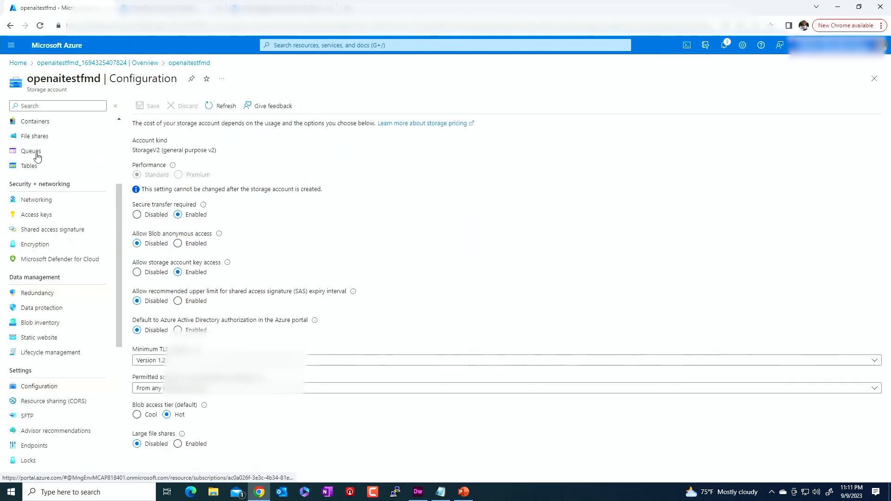
scroll(51, 219, "up", 2)
left_click(50, 215)
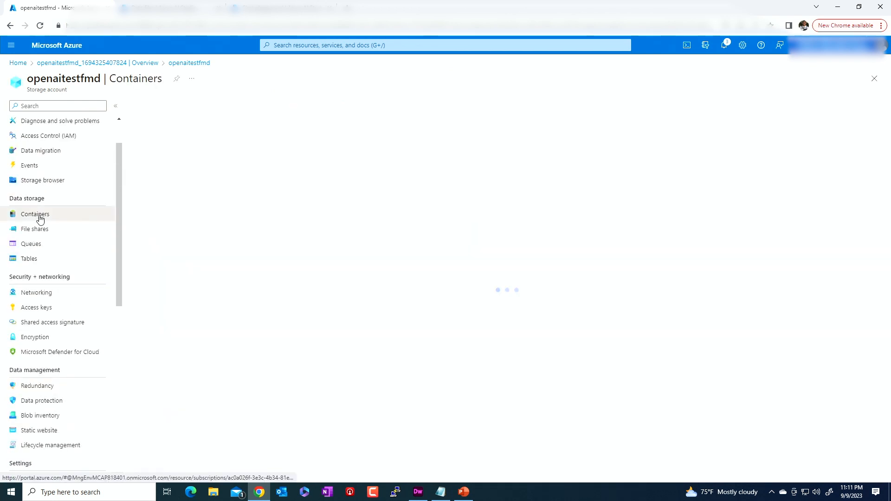
left_click(158, 182)
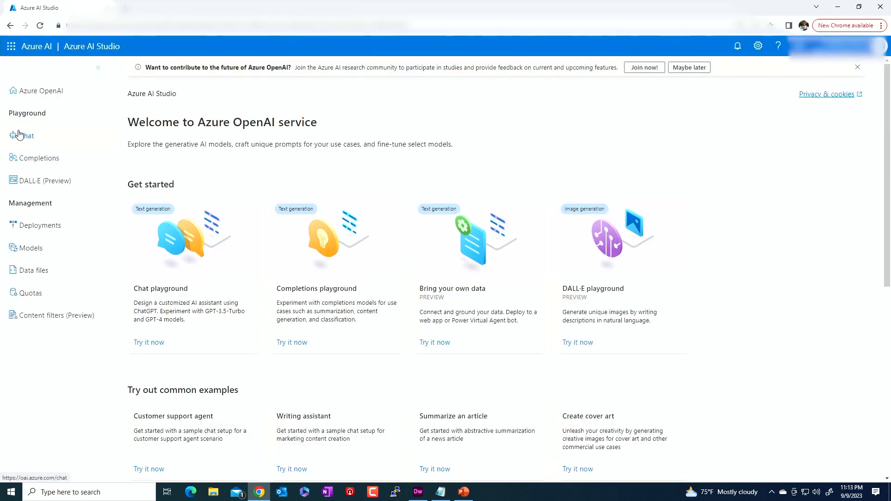
In Azure AI Studio's Chat playground, start adding a data source with Azure Blob Storage and the openaitestfmd storage resource
left_click(19, 135)
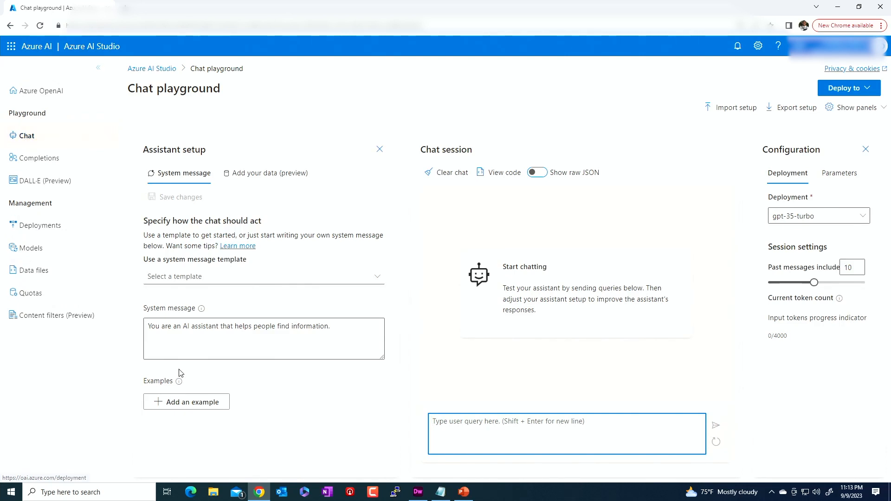
left_click(281, 176)
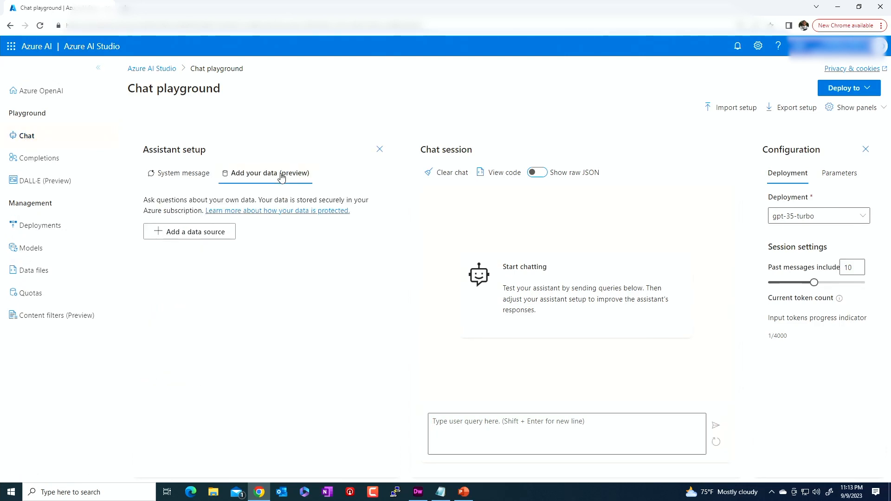
left_click(199, 235)
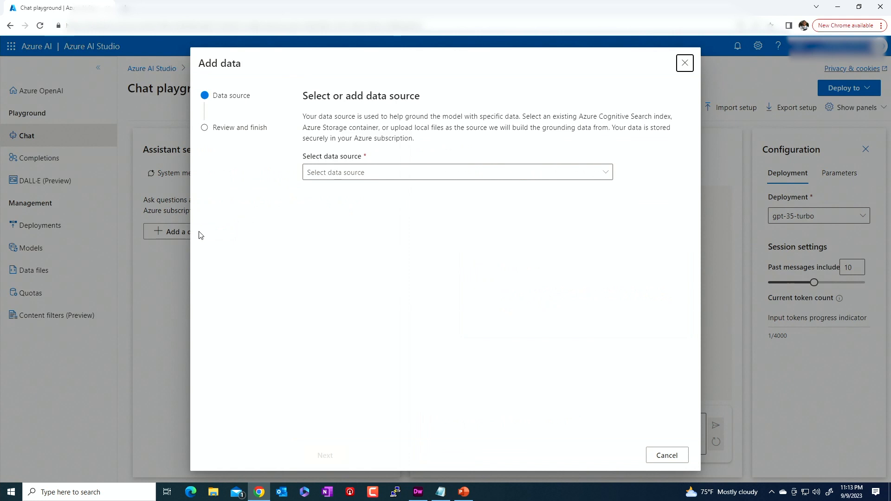
left_click(384, 172)
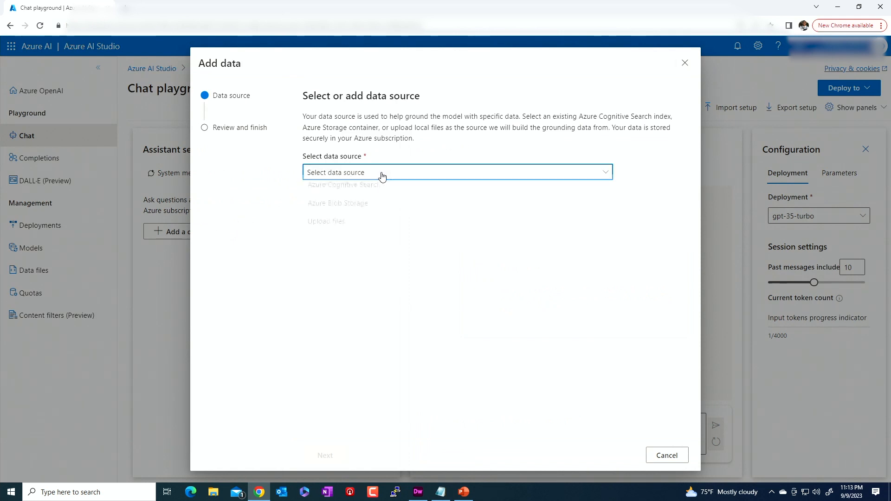
left_click(358, 209)
left_click(534, 211)
left_click(604, 211)
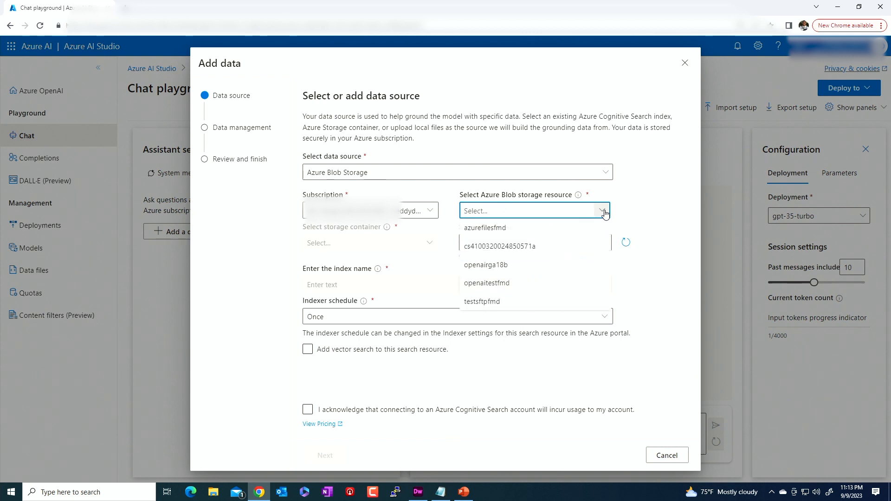
left_click(507, 286)
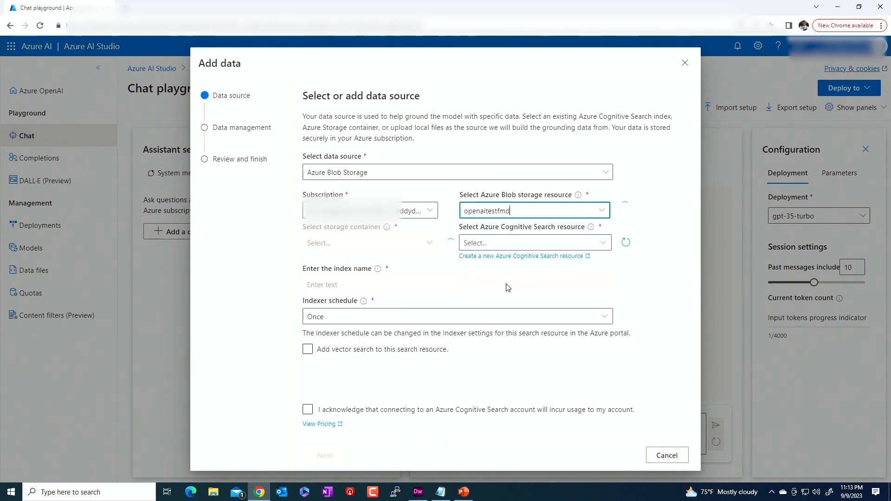
Choose openaifiles as the storage container and searchfmd as the Azure Cognitive Search resource for the data source
left_click(603, 243)
left_click(412, 243)
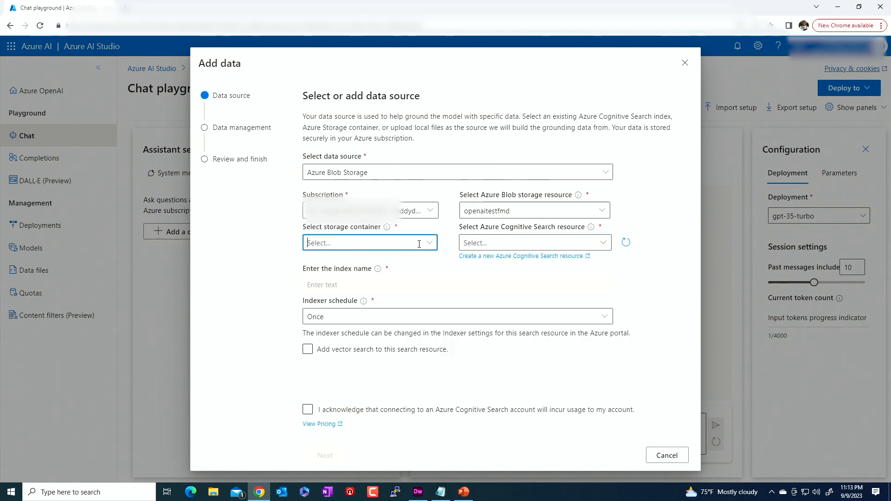
left_click(431, 244)
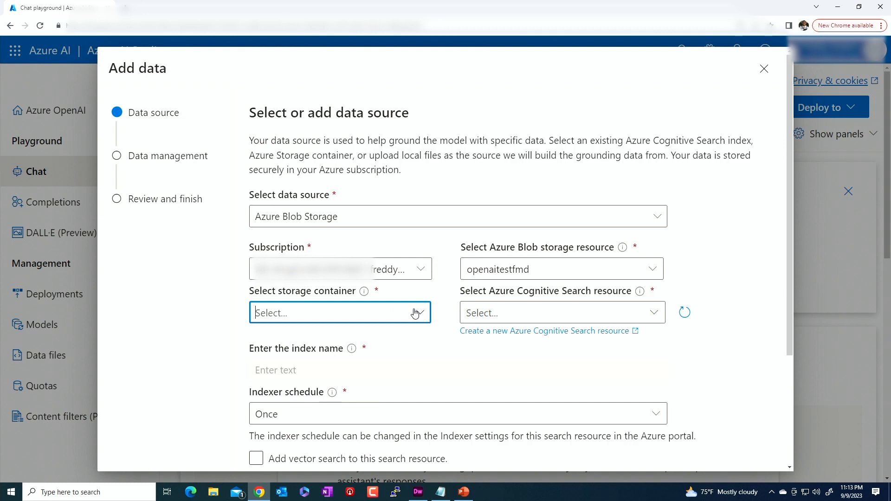
left_click(419, 313)
left_click(288, 337)
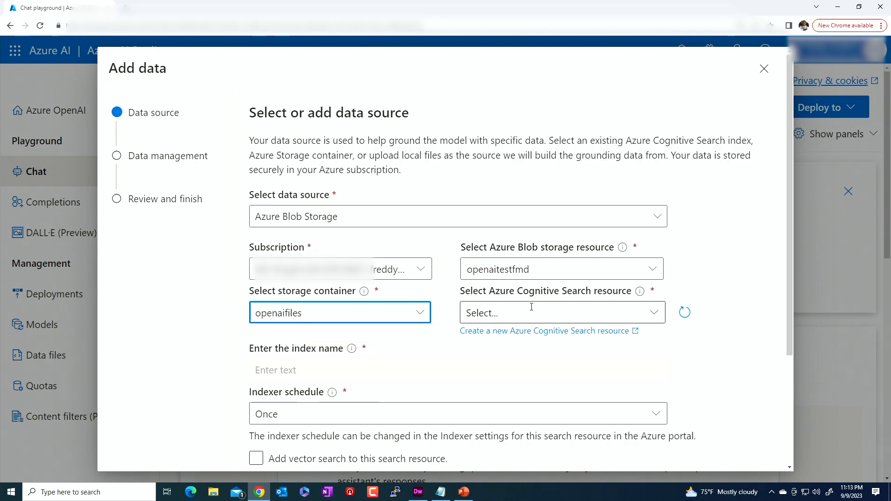
scroll(571, 292, "down", 2)
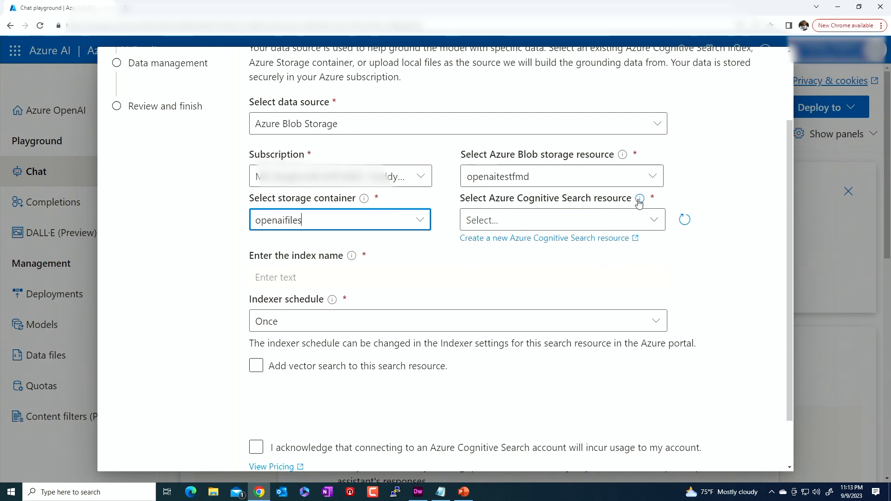
left_click(655, 228)
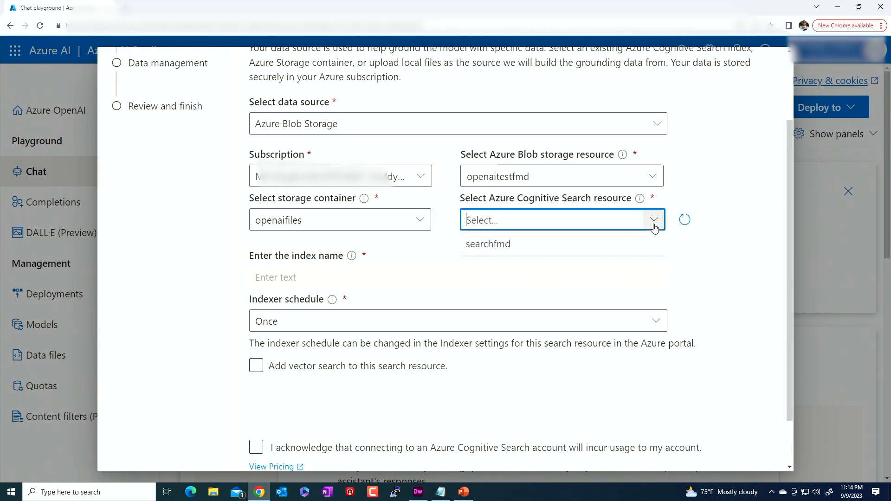
left_click(493, 245)
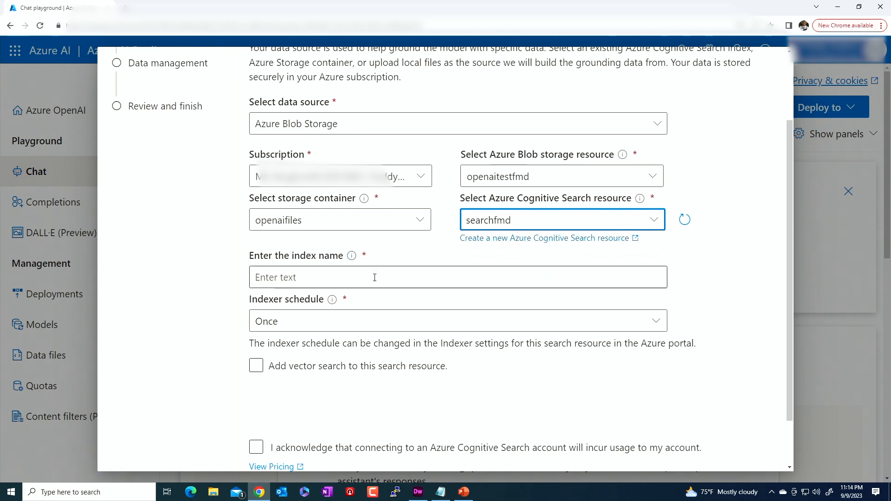
Set the indexer schedule to Hourly, acknowledge the Cognitive Search usage charges, and continue to data management
scroll(728, 311, "down", 1)
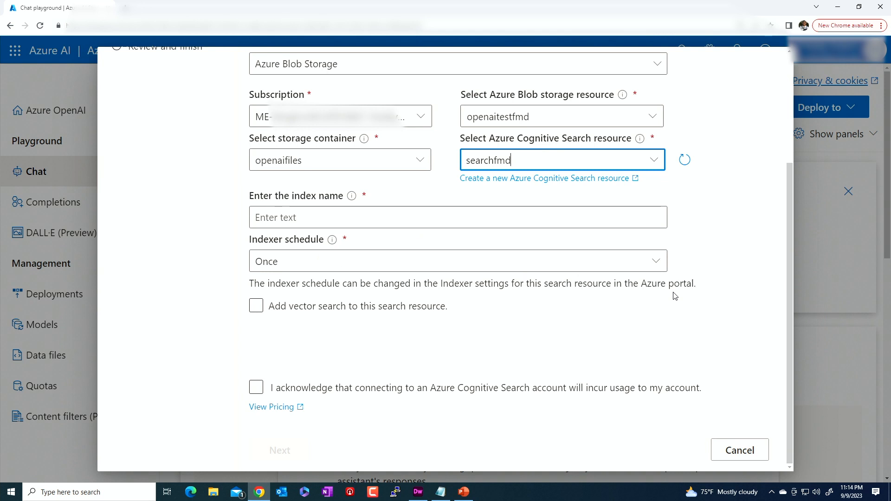
left_click(653, 261)
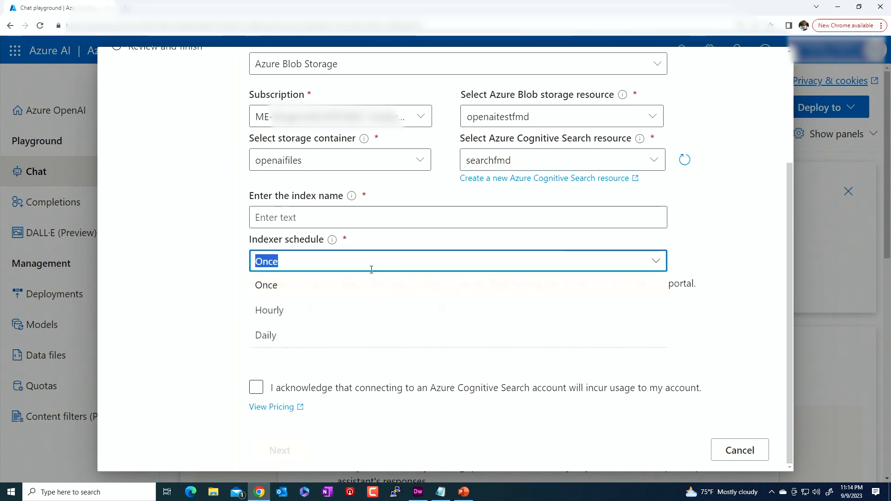
left_click(272, 312)
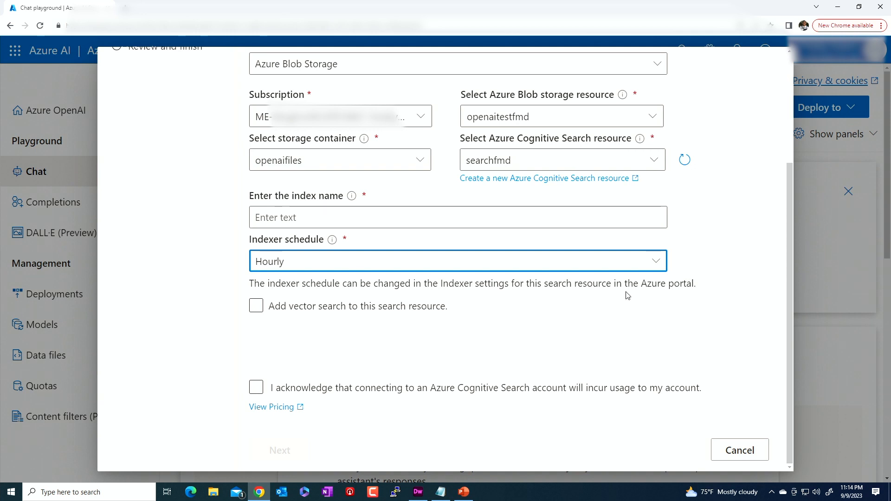
left_click(745, 257)
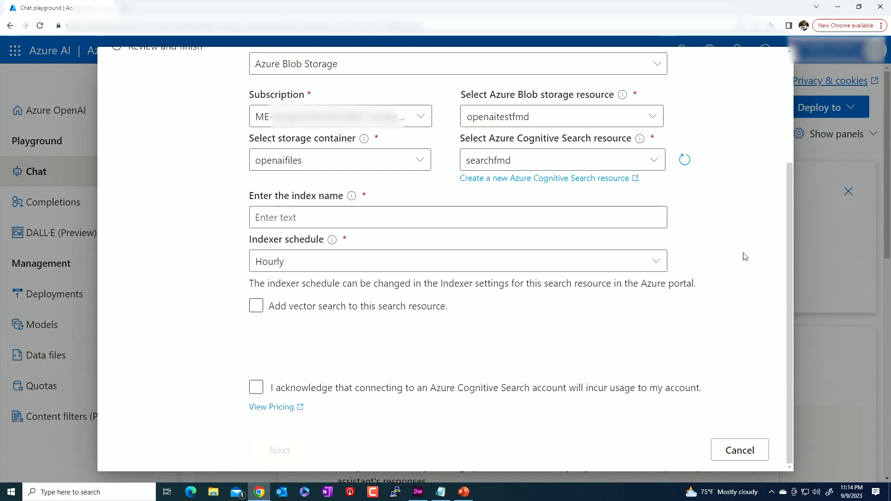
left_click(256, 387)
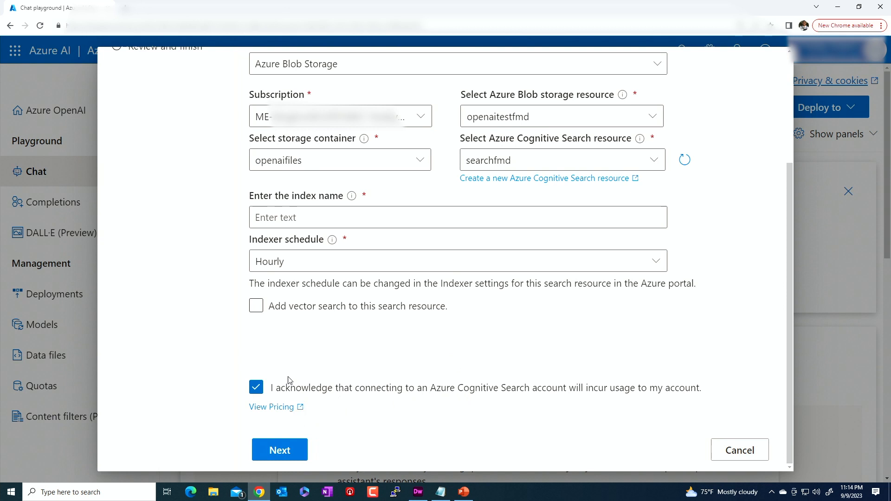
left_click(289, 453)
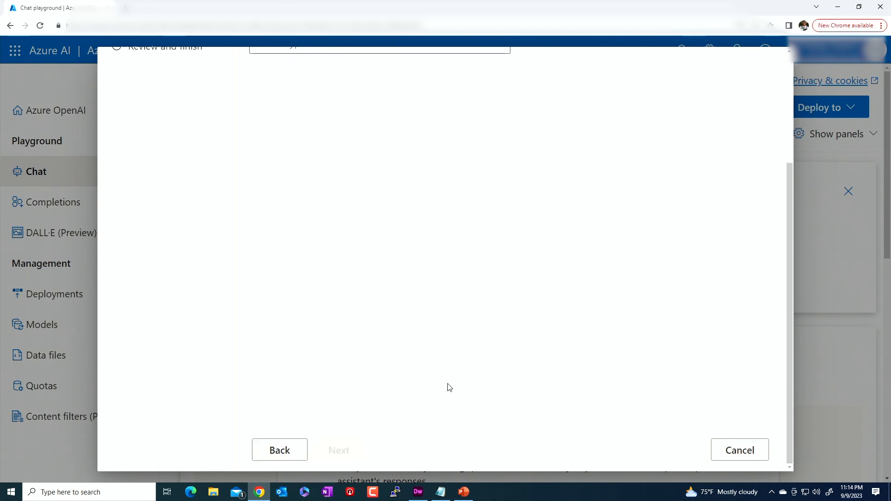
Set the search type to Keyword, then review and save the data source configuration
key("ctrl+minus")
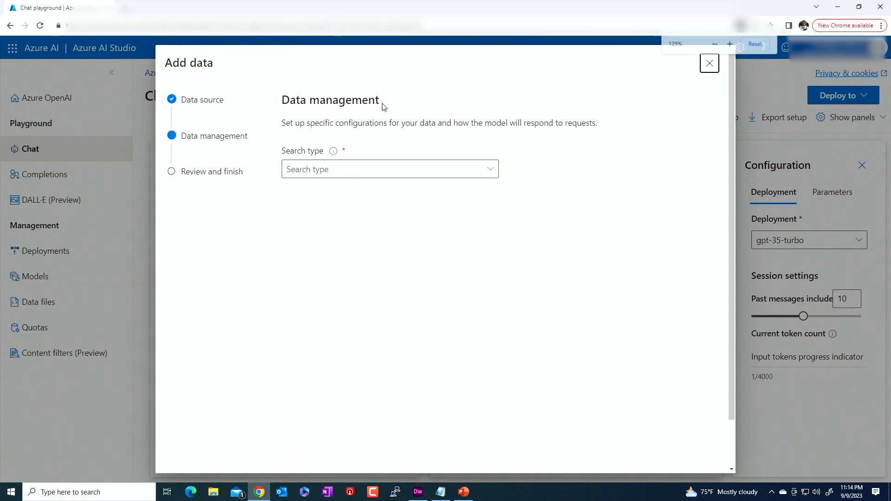
left_click(492, 172)
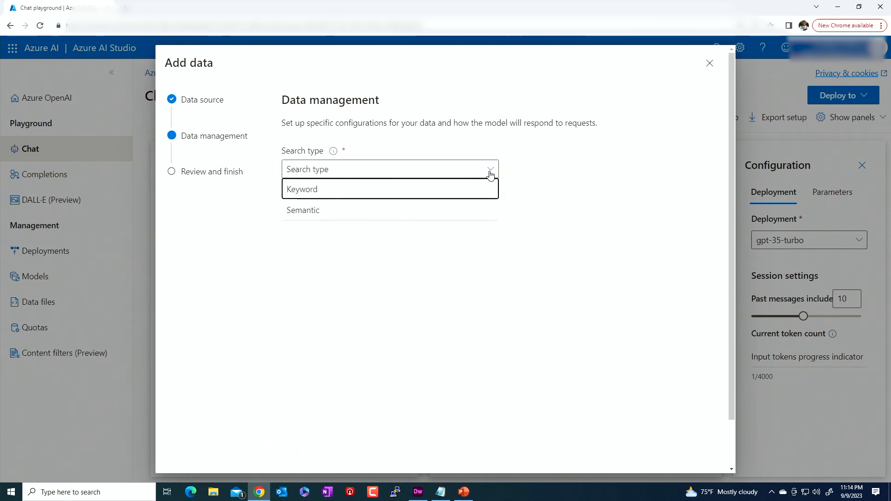
left_click(315, 189)
scroll(328, 293, "down", 2)
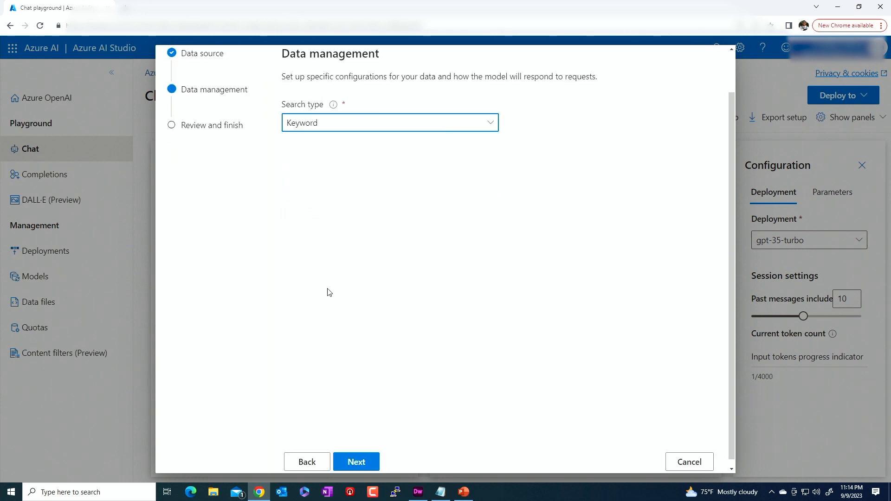
left_click(357, 456)
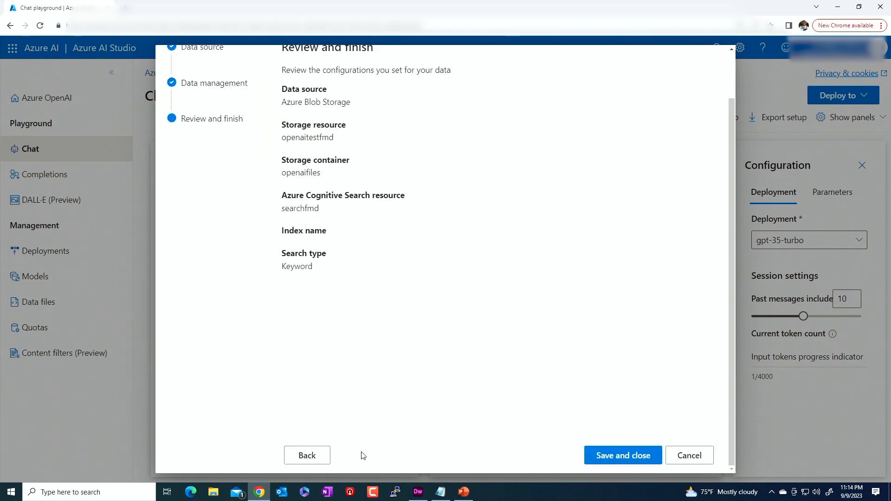
left_click(604, 456)
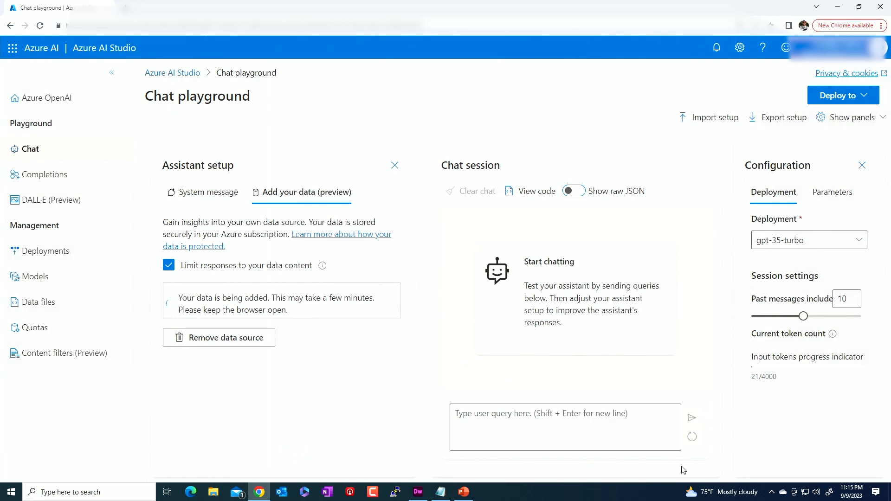
key("ctrl+plus")
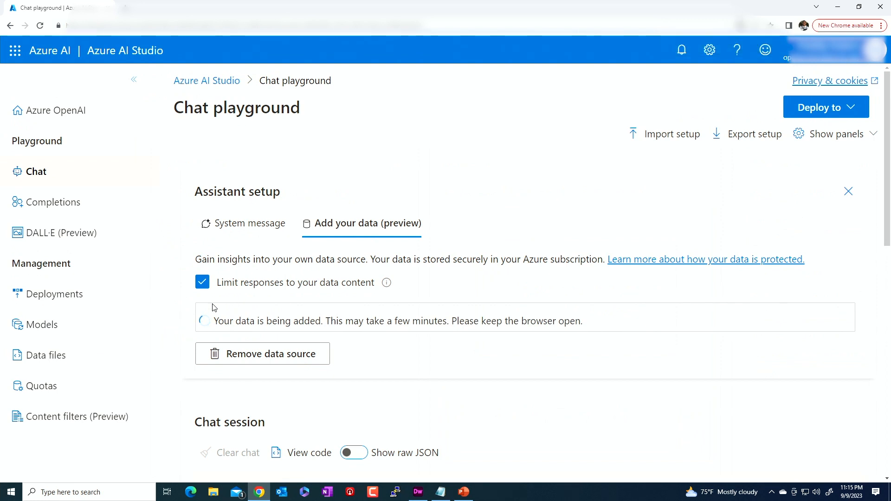
scroll(214, 309, "down", 1)
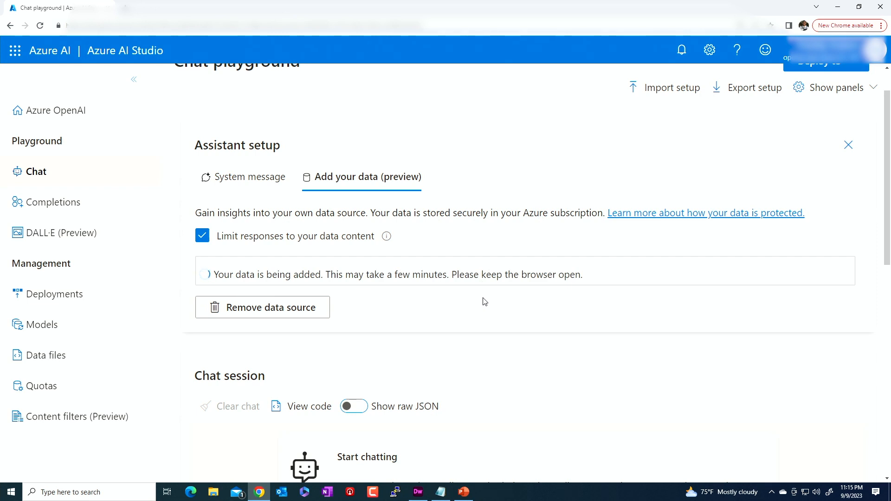
Ask the data-grounded assistant "who is elon musk?" in the chat session and view the response
key("ctrl+minus")
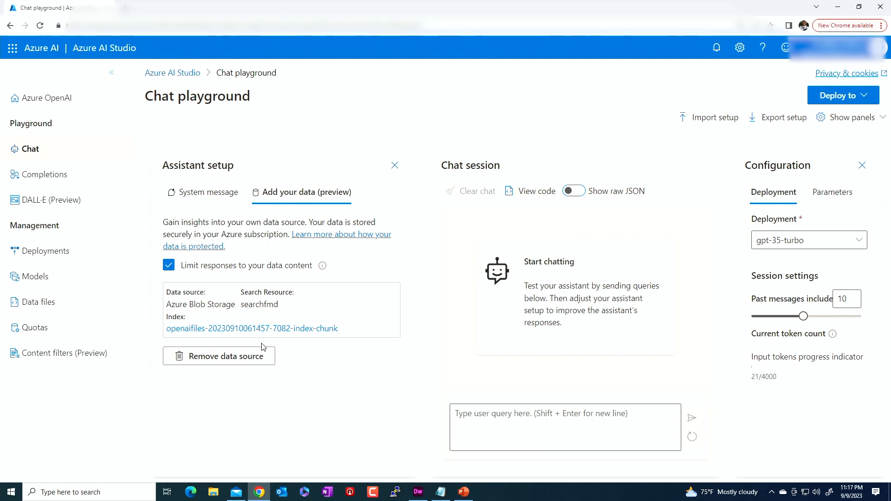
left_click(536, 415)
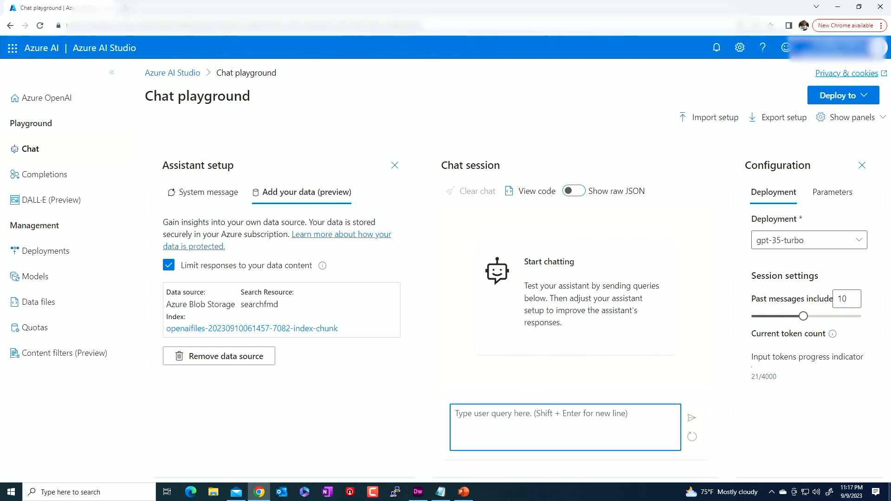
type("who is elon musk?")
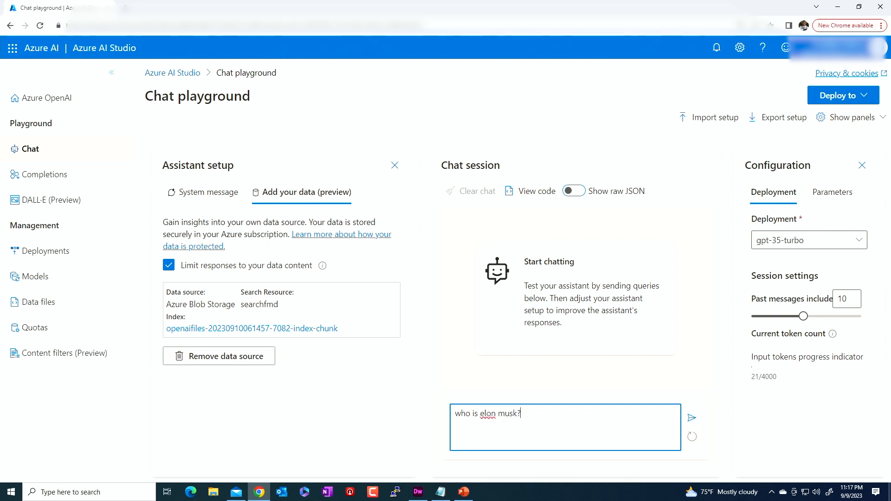
key("Return")
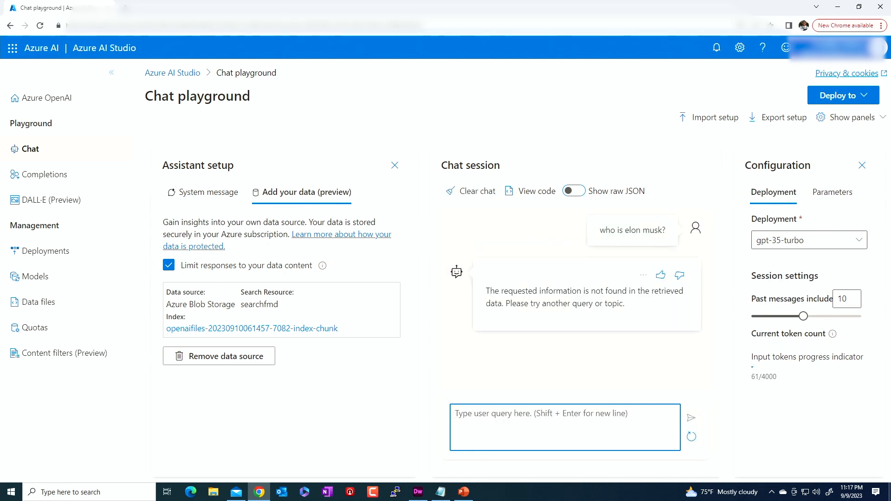
key("ctrl+plus")
key("ctrl+plus")
key("ctrl+plus")
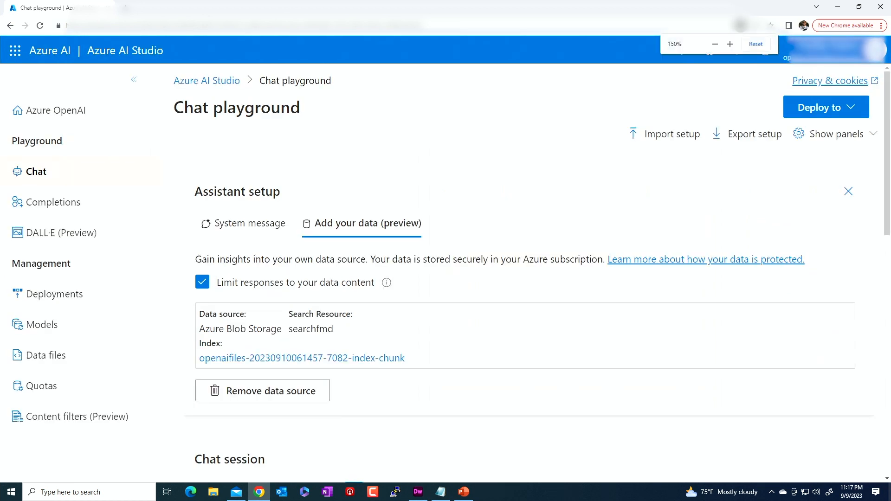
key("ctrl+minus")
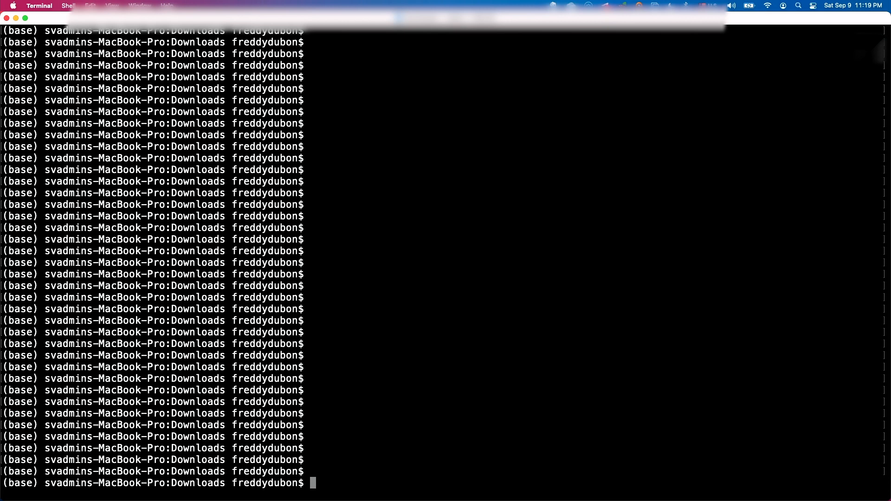
Switch to Terminal and list all .txt files in the Downloads folder with ls *.txt
type("ls ")
type(".")
key("BackSpace")
type("*.txt")
key("Return")
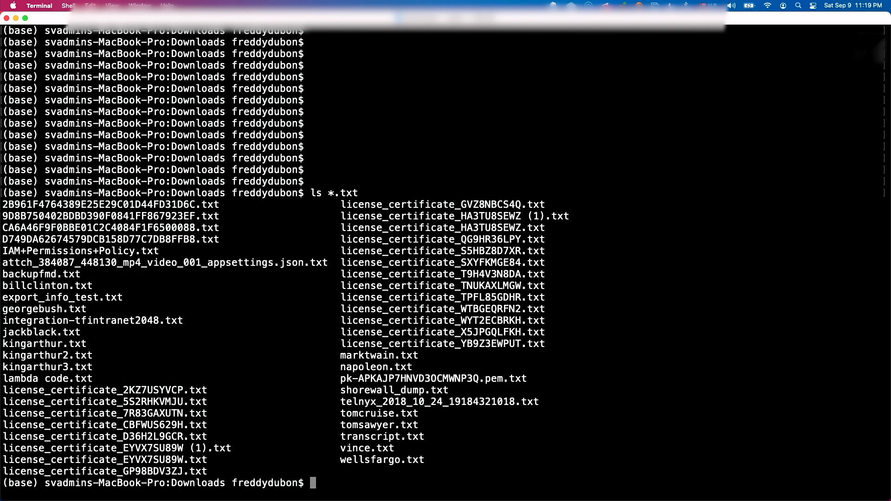
key("Return")
key("Return")
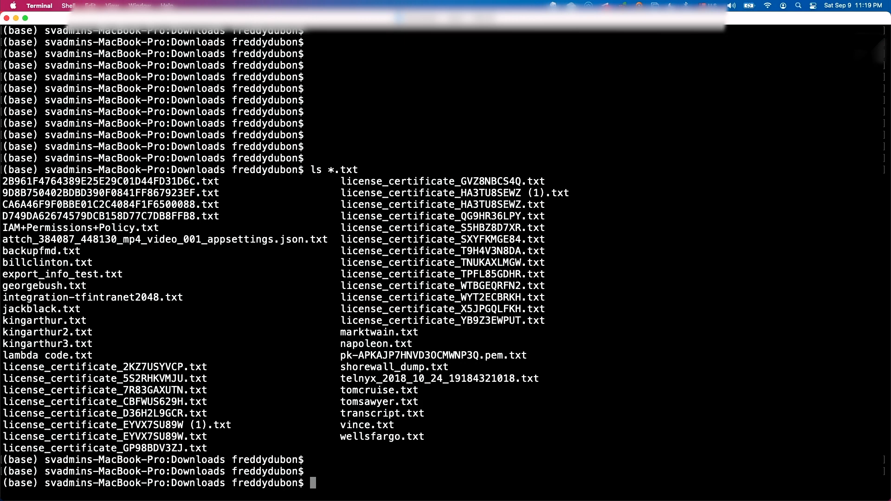
Check the Downloads folder for files whose names start with elon, using ls elon*
type("ls elon*")
key("Return")
key("Return")
key("Return")
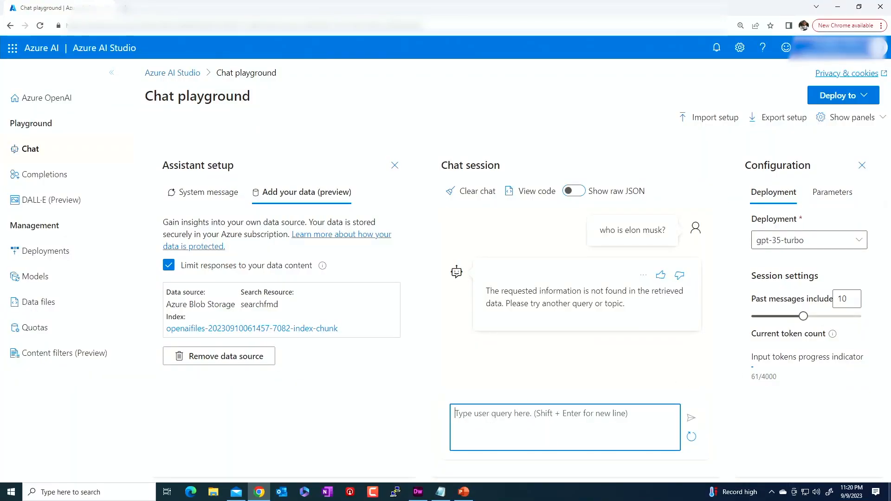
Back in the Chat playground, ask the assistant "who is mark twain?"
type("who is mark twain?")
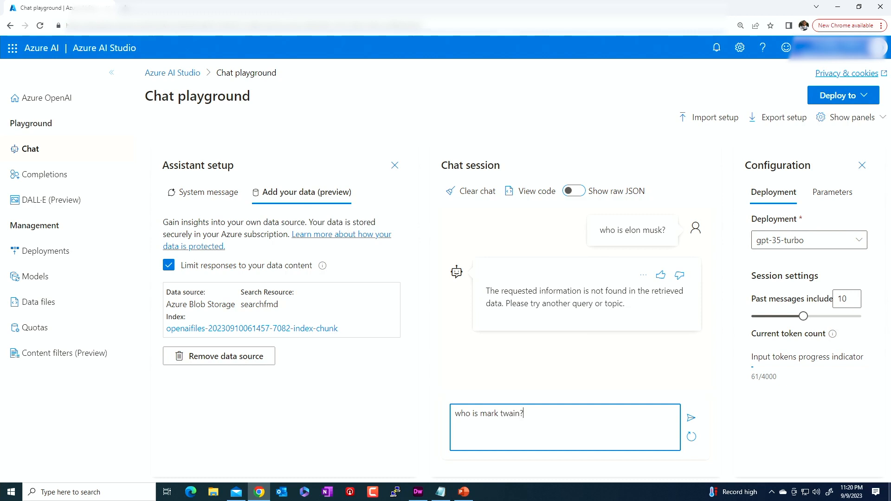
key("Return")
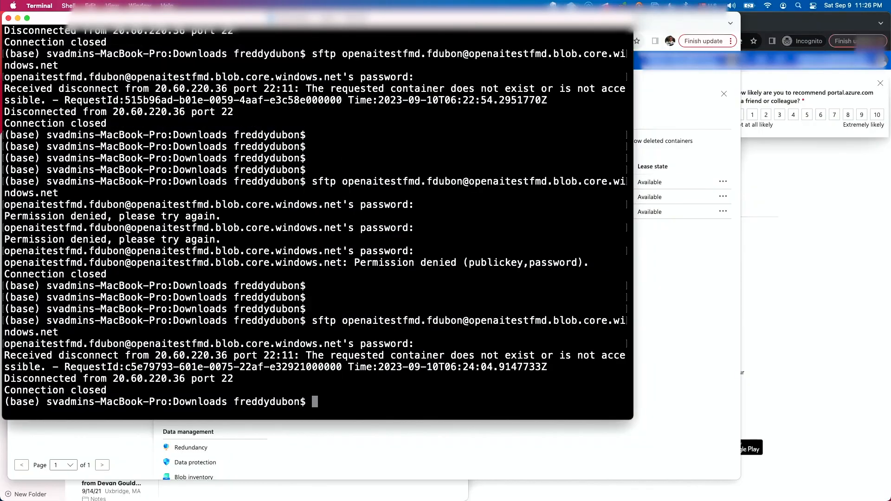
In Terminal, start an sftp session to the openaitestfmd storage account with the copied connection string and enter the local user's password
type("sftp")
key("super+v")
key("Return")
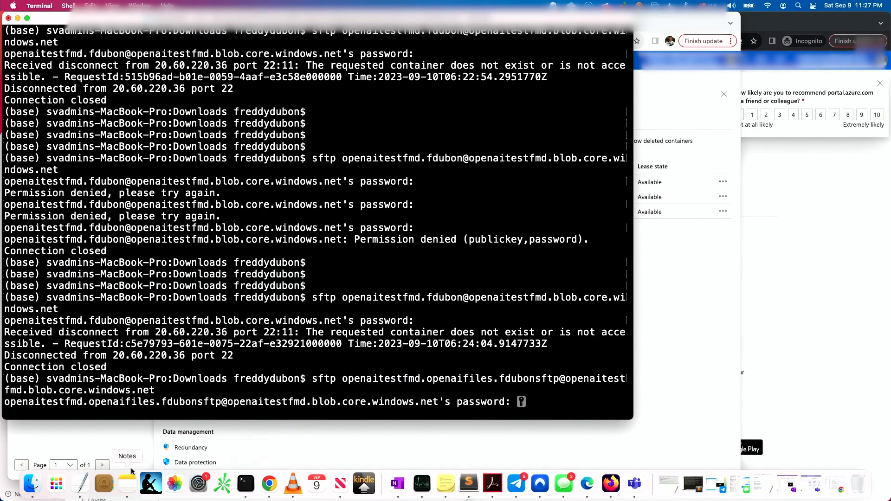
key("Return")
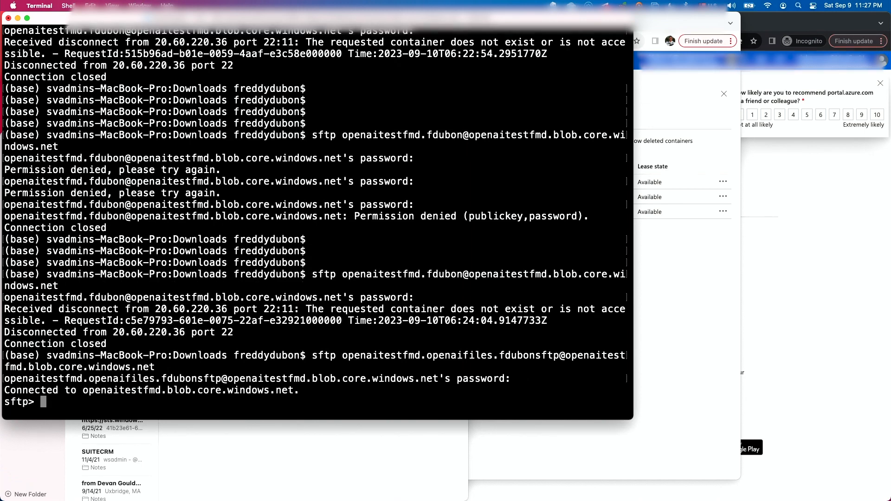
key("Return")
key("Return")
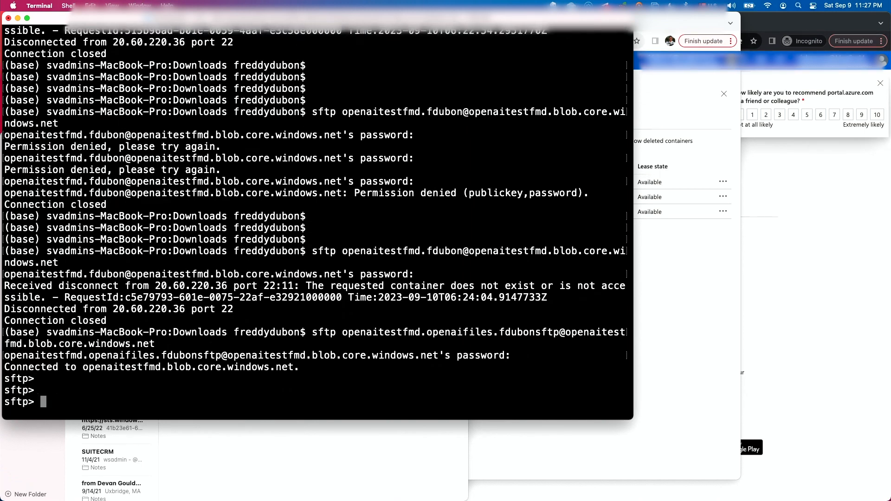
Upload marktwain.txt to the openaifiles container through the SFTP session
type("put marktwain.txt")
key("Return")
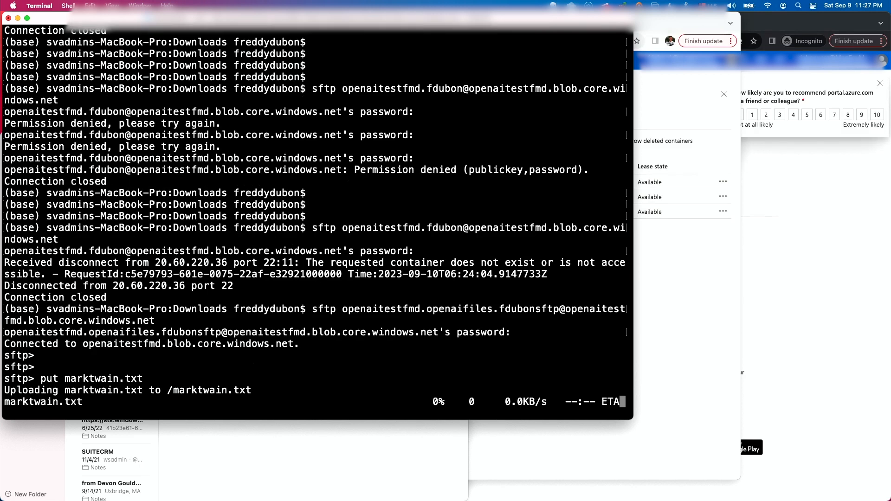
key("Return")
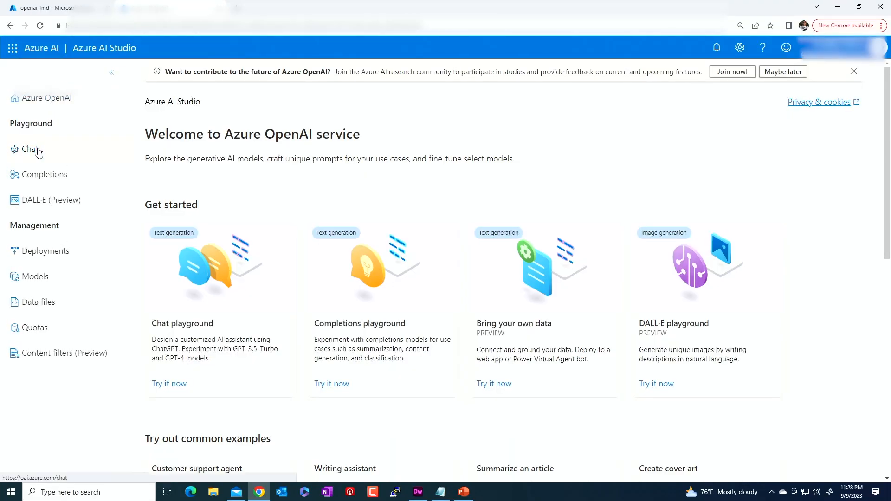
Open the Chat playground and start adding own data to the assistant with Azure Blob Storage as the data source
left_click(37, 151)
left_click(289, 198)
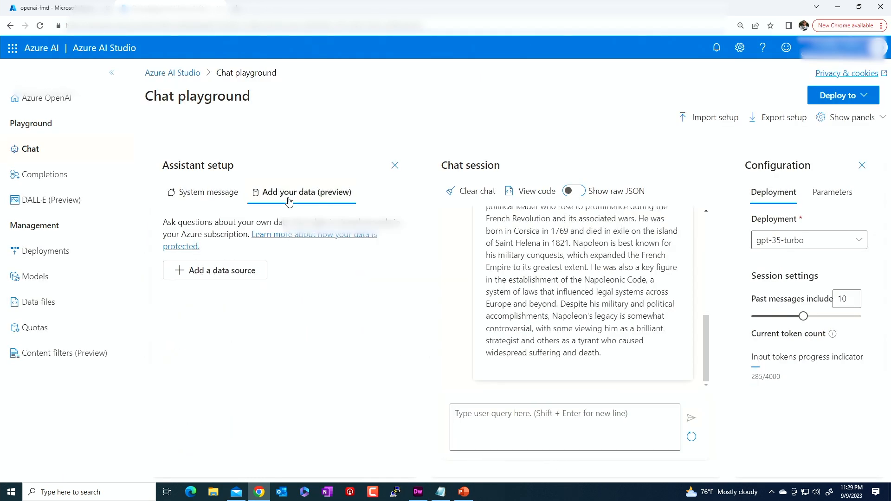
left_click(228, 273)
left_click(455, 187)
left_click(330, 226)
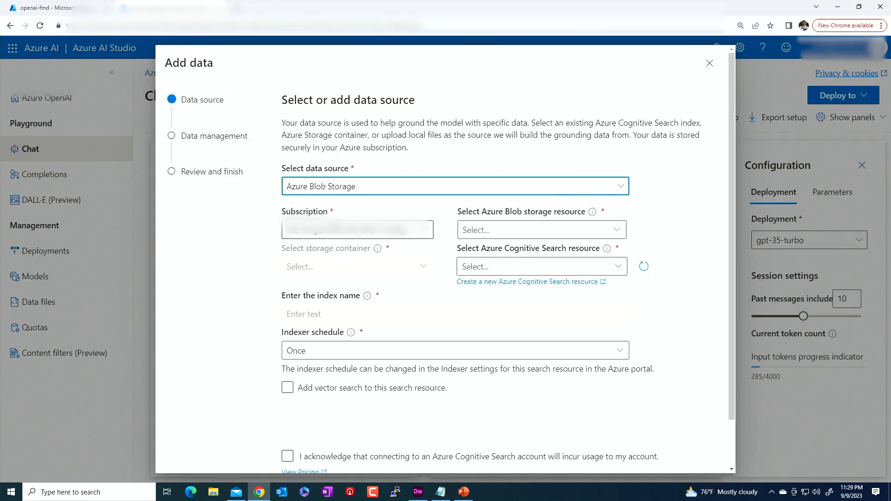
Select the openaitestfmd storage resource, the openaifiles container and the searchfmd Cognitive Search resource for the data source
left_click(621, 232)
left_click(506, 269)
left_click(422, 265)
left_click(307, 288)
left_click(621, 269)
left_click(487, 287)
Set the indexer schedule to Hourly and acknowledge the Azure Cognitive Search usage, continuing to data management
left_click(427, 351)
left_click(426, 392)
left_click(676, 327)
scroll(676, 326, "down", 2)
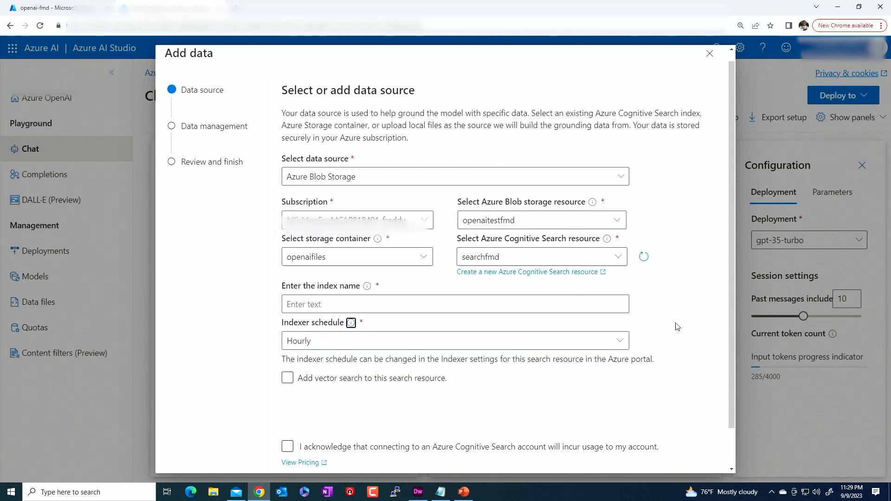
left_click(288, 403)
left_click(325, 454)
Set the search type to Keyword and complete the review to add the data source
left_click(471, 116)
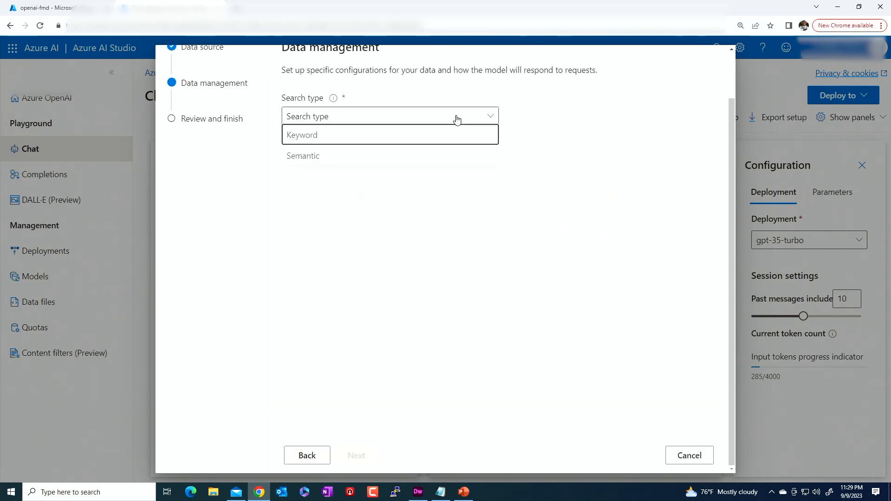
left_click(367, 140)
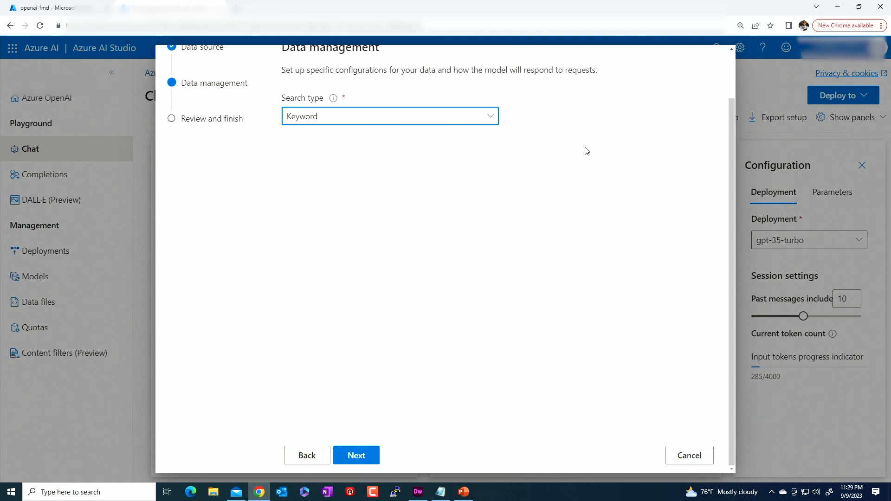
left_click(364, 454)
left_click(638, 455)
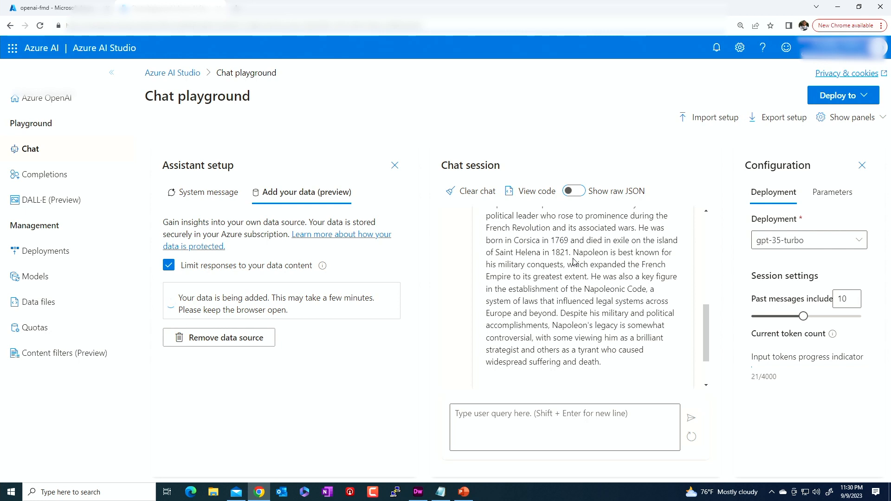
Ask the assistant "who is mark twain?" and expand the references of its answer
left_click(523, 419)
type("who is")
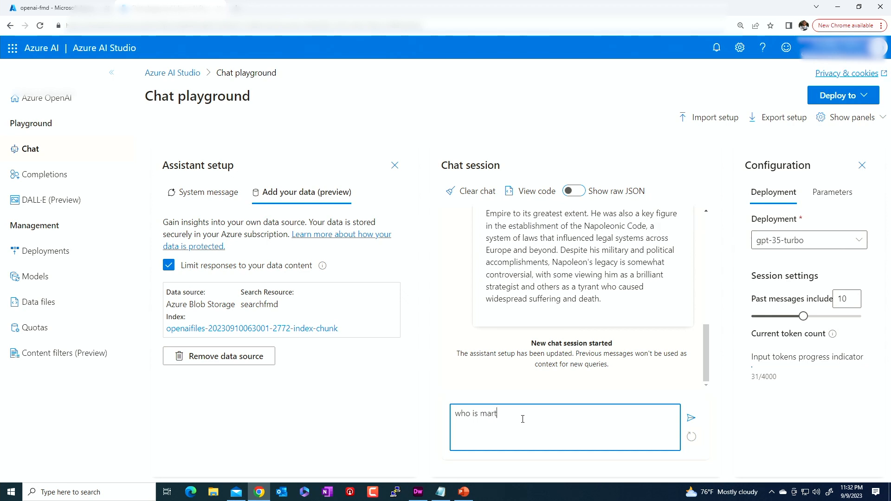
type(" mark twain?")
key("Return")
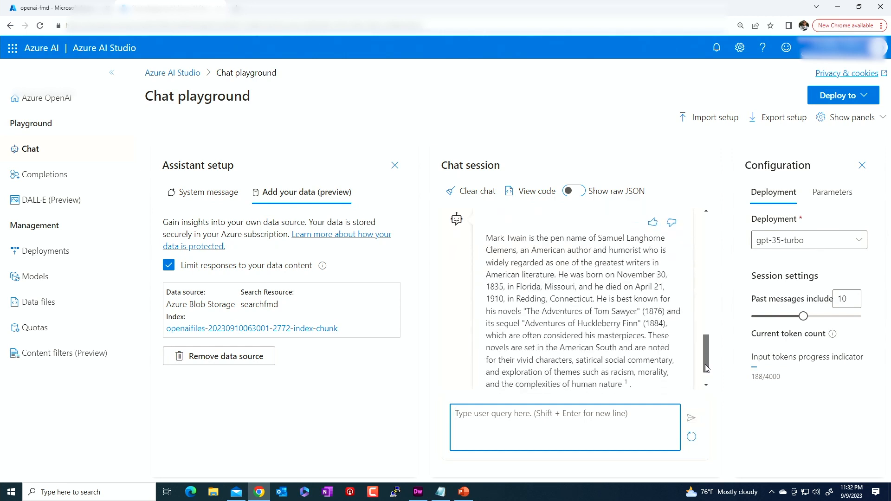
mouse_move(703, 373)
left_mouse_down()
mouse_move(705, 358)
mouse_move(704, 375)
left_mouse_up()
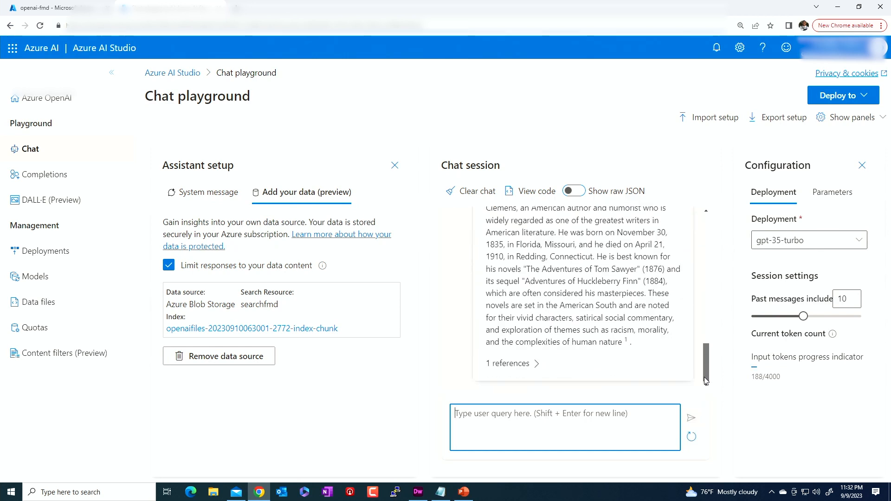
left_click(508, 364)
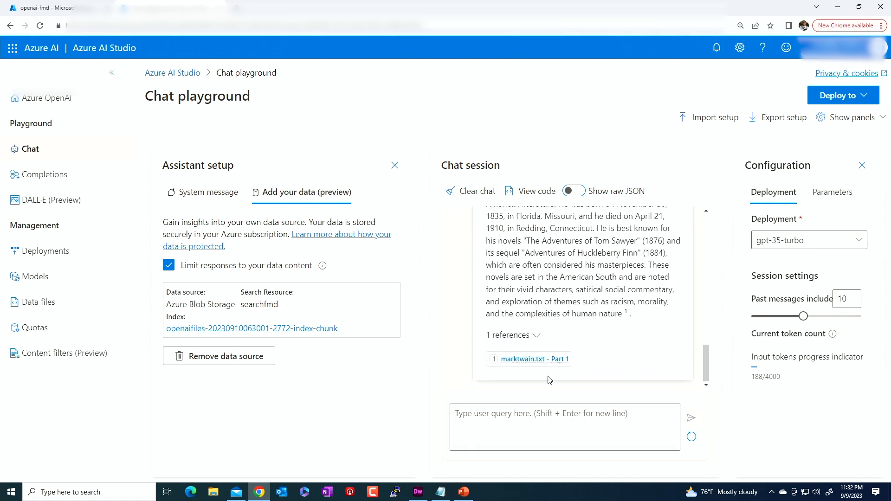
Ask the assistant "who is napoleon?" against the connected data
left_click(538, 419)
type("who ")
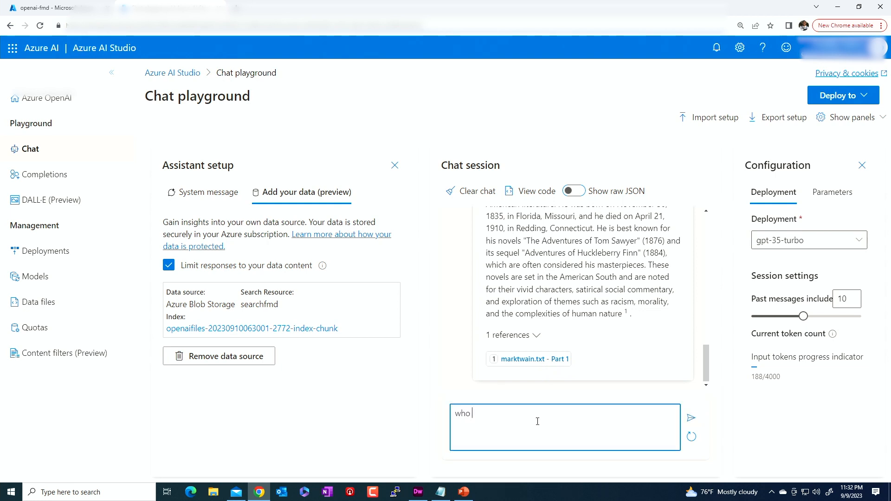
type("it m")
type("apoleon?")
key("Return")
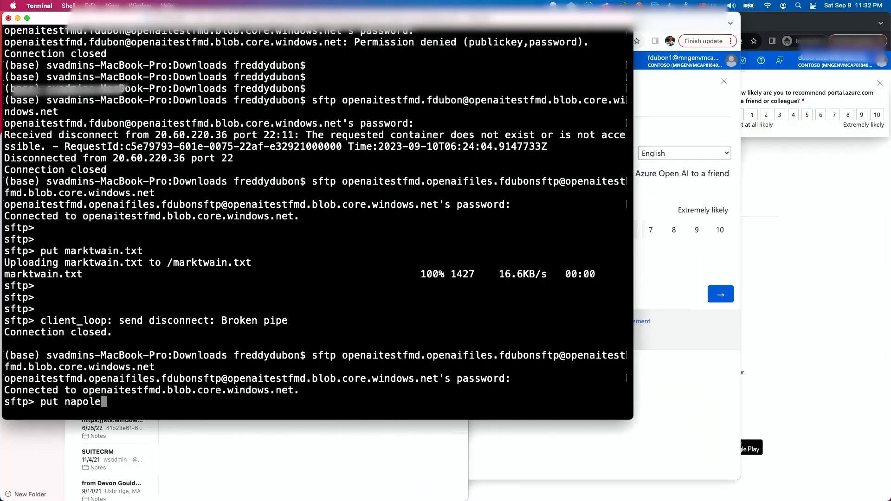
In the Terminal SFTP session, upload napoleon.txt to the openaifiles container
type("on.txt")
key("Return")
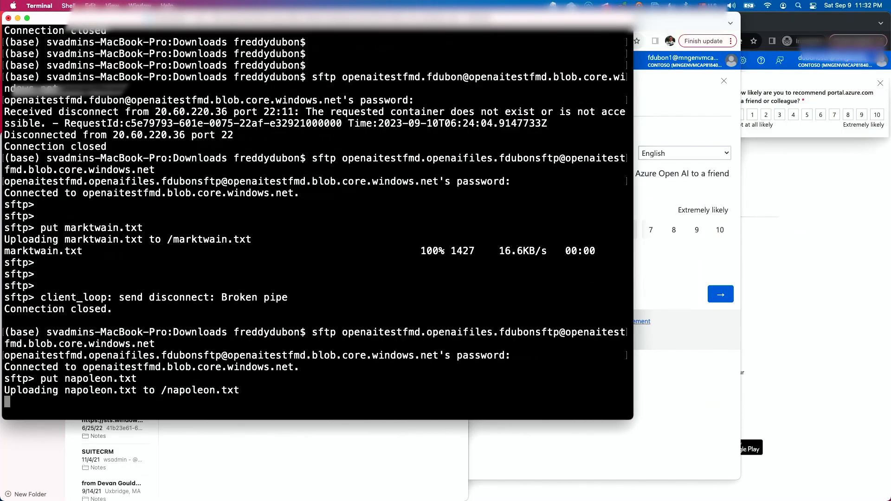
key("Return")
key("Return")
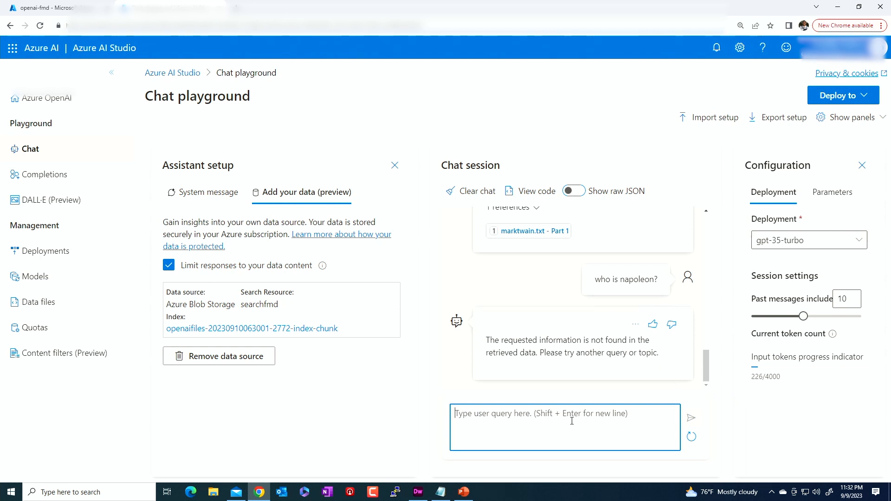
Back in the Chat playground, ask the assistant about Napoleon two more times, with "who is napoleon?" and "who is napoleon"
type("Who is napoleon?")
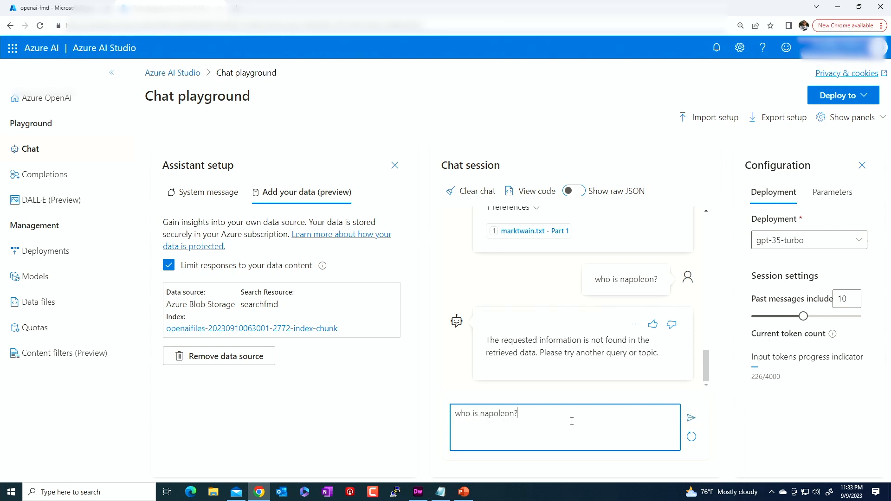
key("Return")
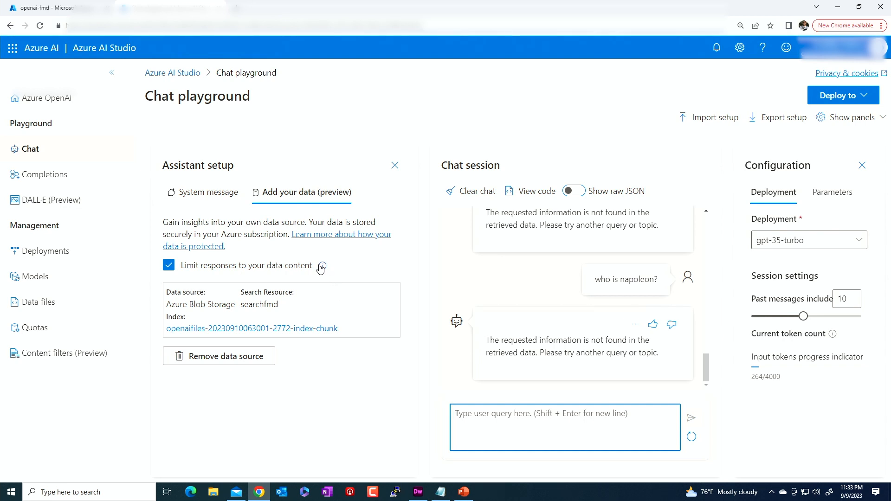
type("who is napoleon")
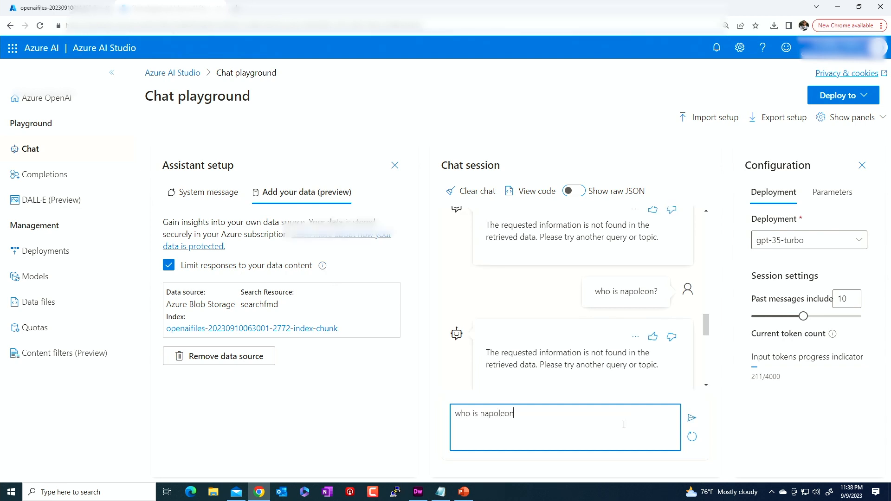
key("Return")
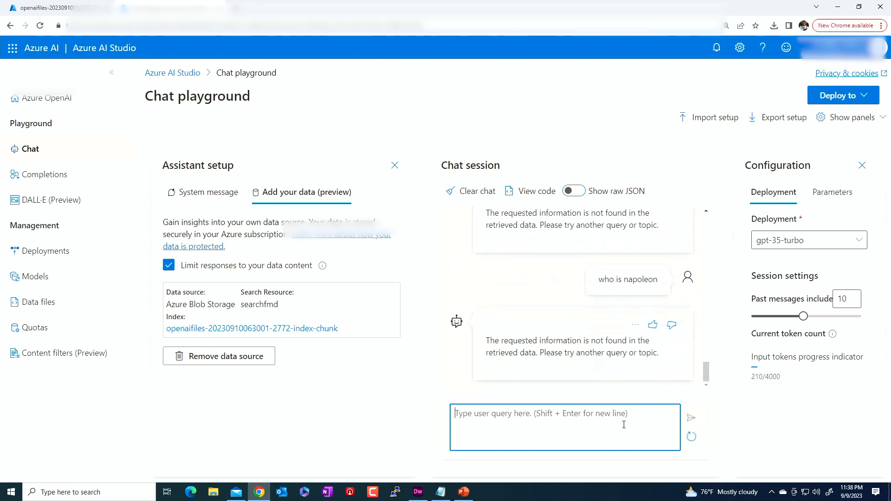
Remove the existing grounding data source from the assistant and start adding a new one
left_click(229, 362)
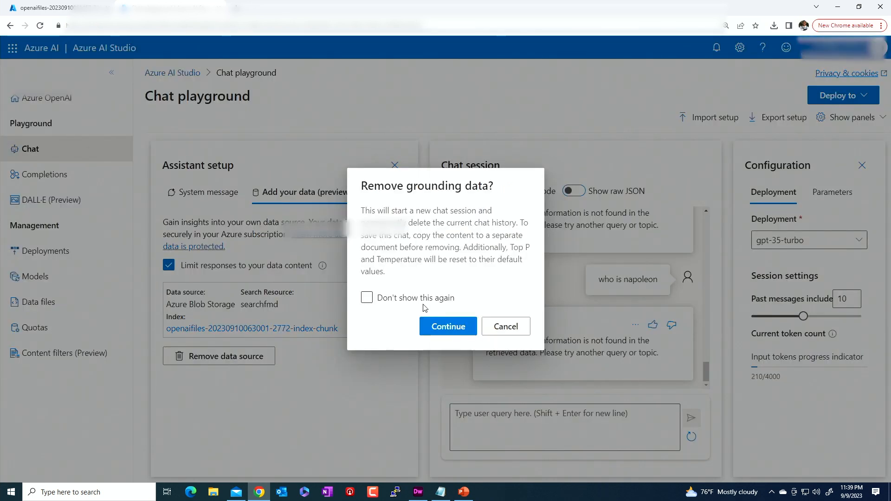
left_click(439, 328)
left_click(241, 270)
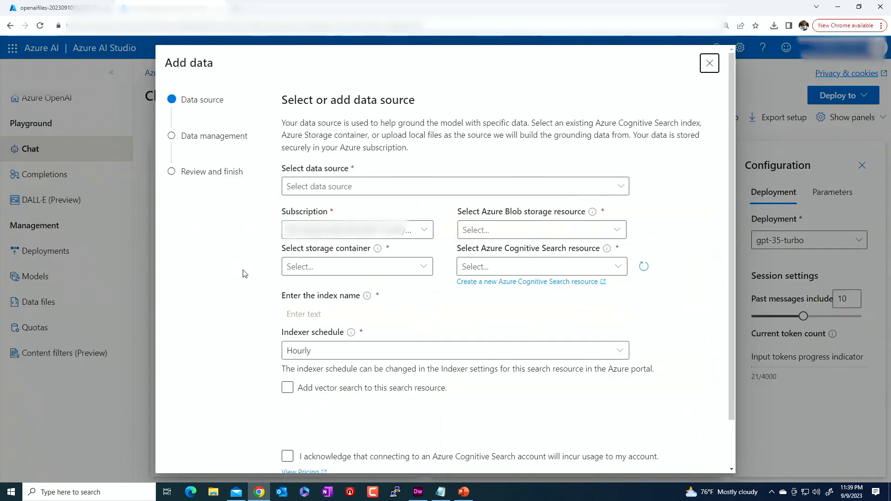
For the replacement data source, select storage resource openaitestfmd, container openaifiles and Cognitive Search resource searchfmd
left_click(511, 227)
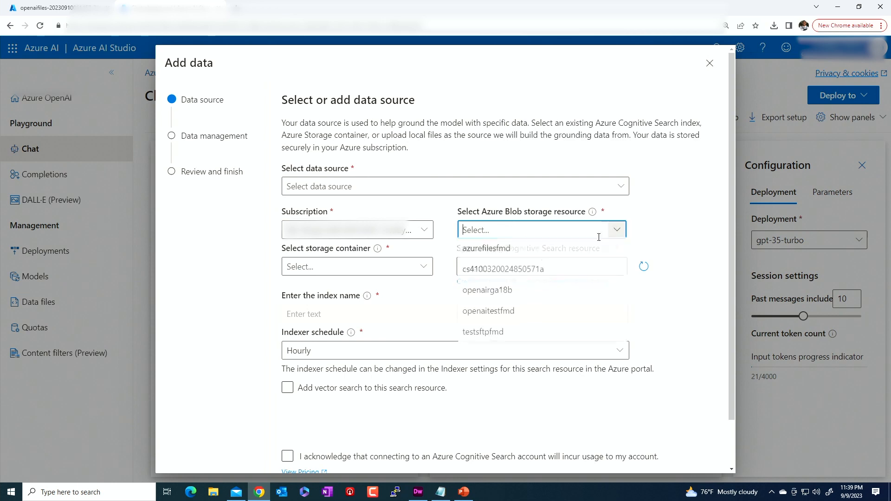
left_click(488, 313)
left_click(414, 271)
left_click(325, 307)
left_click(543, 266)
left_click(492, 288)
Change the indexer schedule of the new data source and acknowledge the Azure Cognitive Search usage, continuing to data management
scroll(371, 297, "down", 2)
left_click(351, 297)
left_click(335, 370)
left_click(330, 299)
left_click(325, 317)
left_click(288, 403)
left_click(307, 455)
Choose Keyword as the search type and finish the review to rebuild the grounding data
left_click(438, 115)
left_click(353, 135)
left_click(358, 455)
left_click(633, 455)
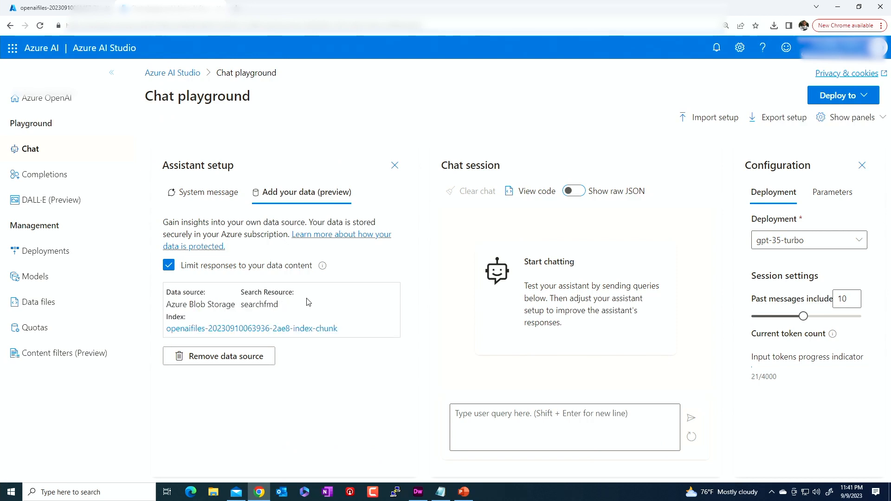
Ask the assistant "who is napoleon?", review the answer and expand its references
left_click(504, 418)
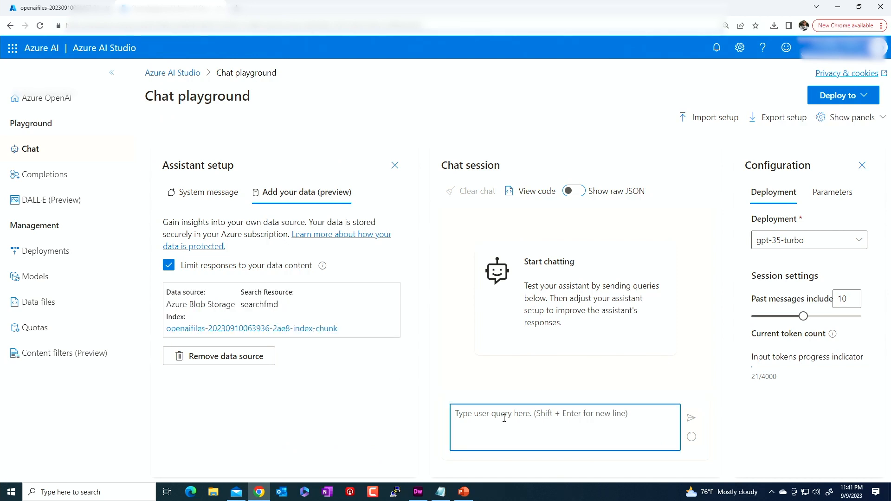
type("who is napoleon?")
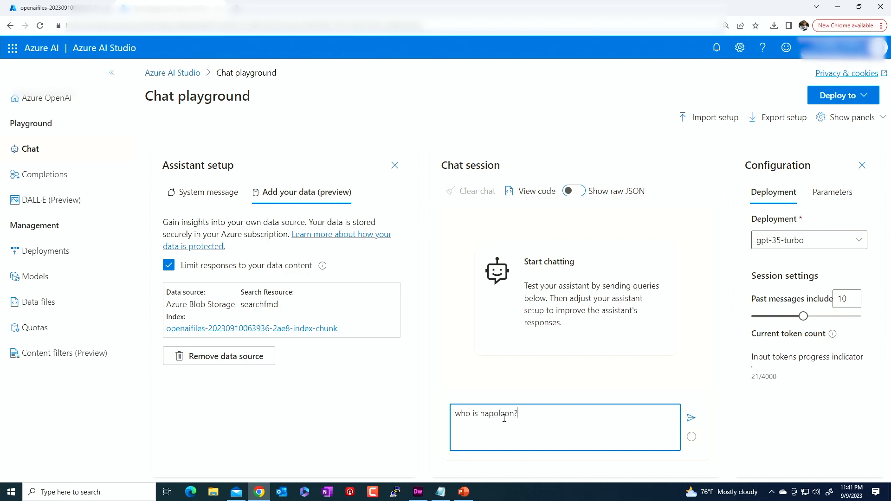
key("Return")
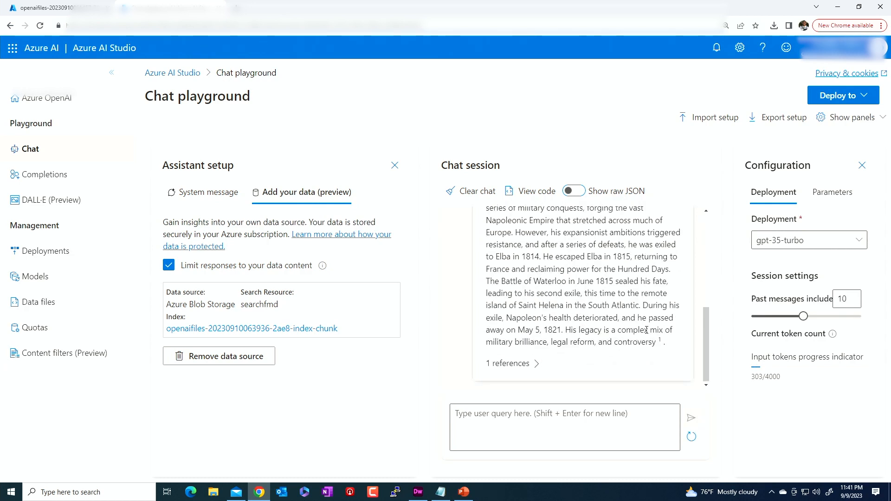
left_click(706, 277)
left_click(705, 236)
left_click_drag(705, 235, 705, 324)
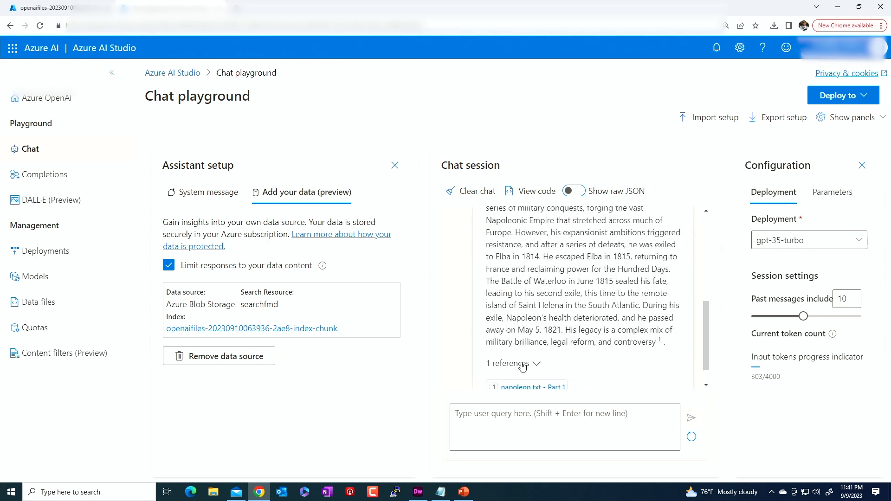
scroll(523, 366, "down", 2)
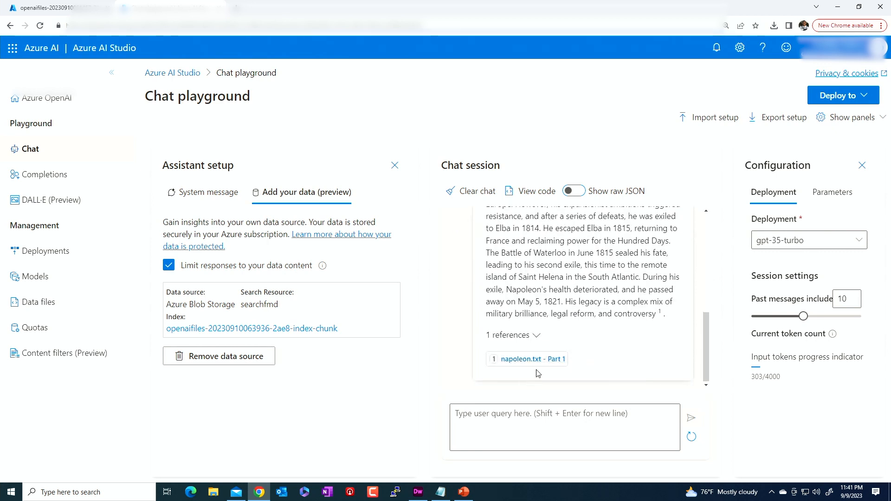
Ask the assistant "who is mark twain?" in the new chat session and expand the answer's references
left_click(571, 447)
type("who is mark t")
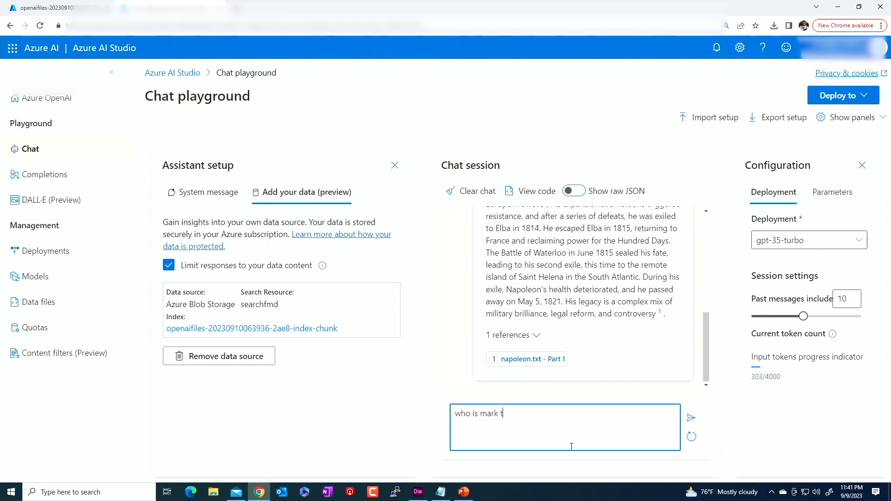
type("wain?")
key("Return")
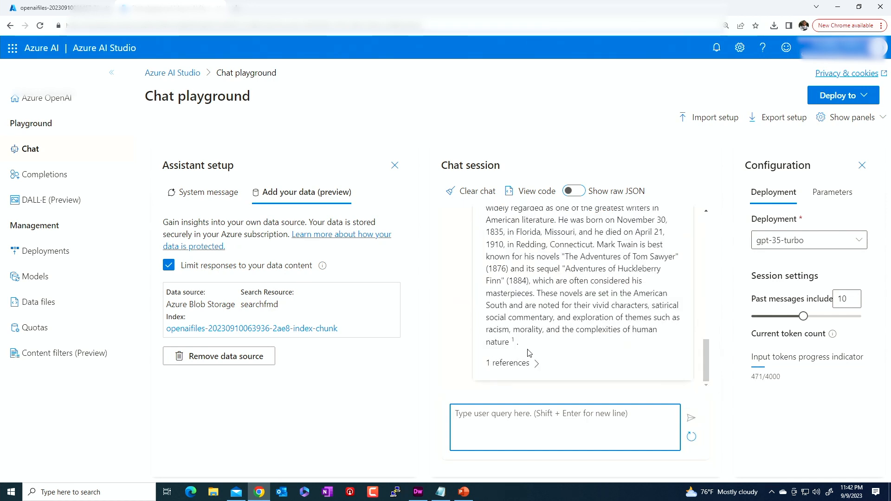
left_click(512, 364)
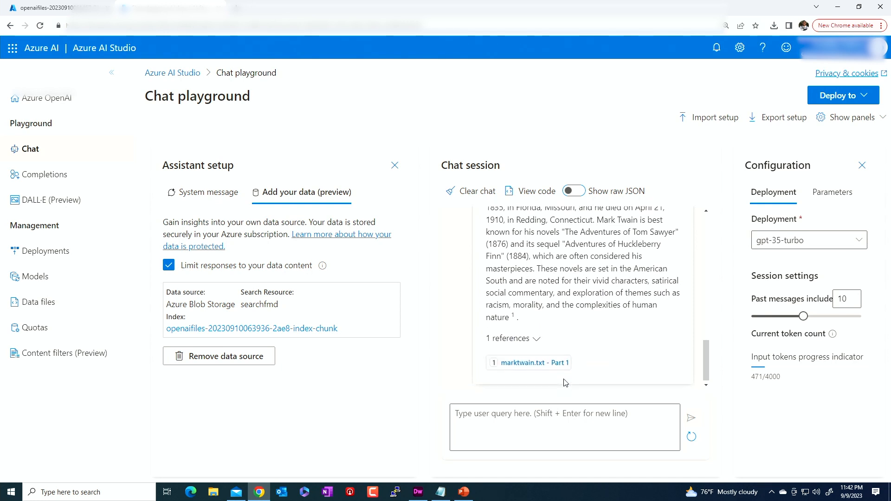